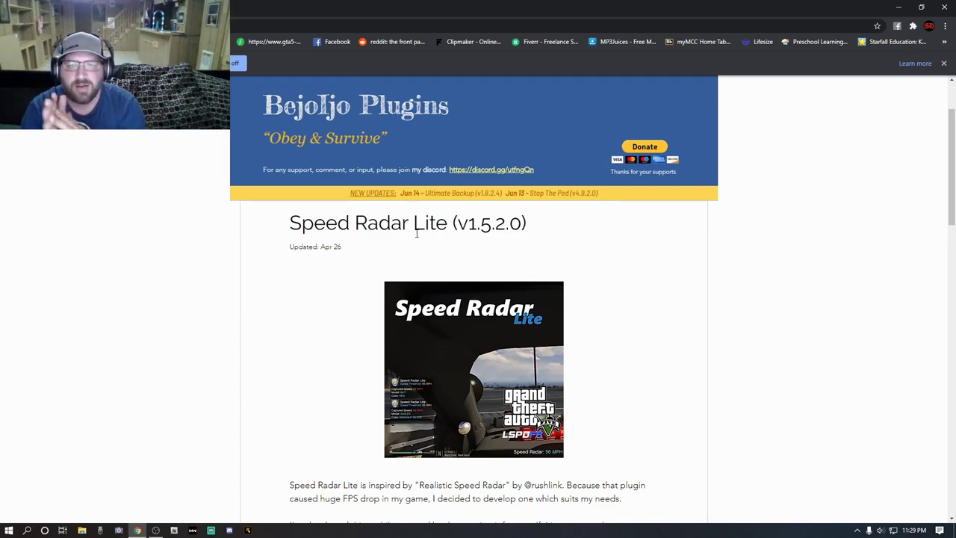
# - Download SpeedRadarLite_1.5.2.0.rar through the main download link near the end of the Speed Radar Lite page
pyautogui.scroll(1, 415, 233)
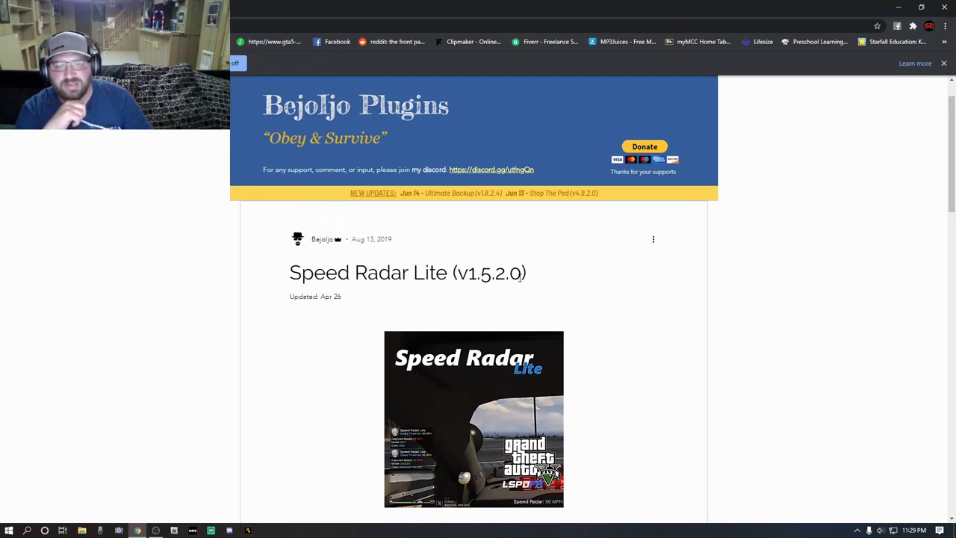
pyautogui.scroll(-2, 431, 278)
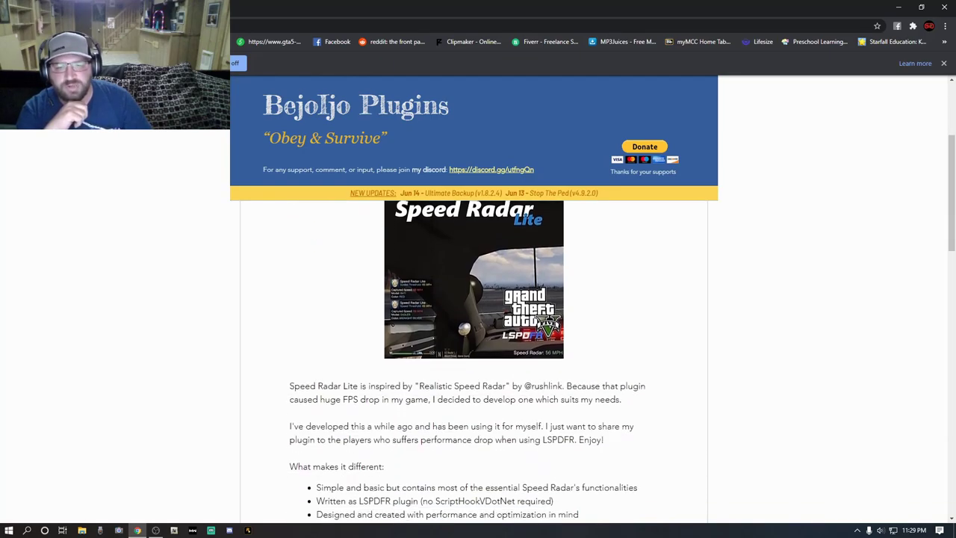
pyautogui.scroll(-5, 481, 301)
pyautogui.scroll(1, 480, 301)
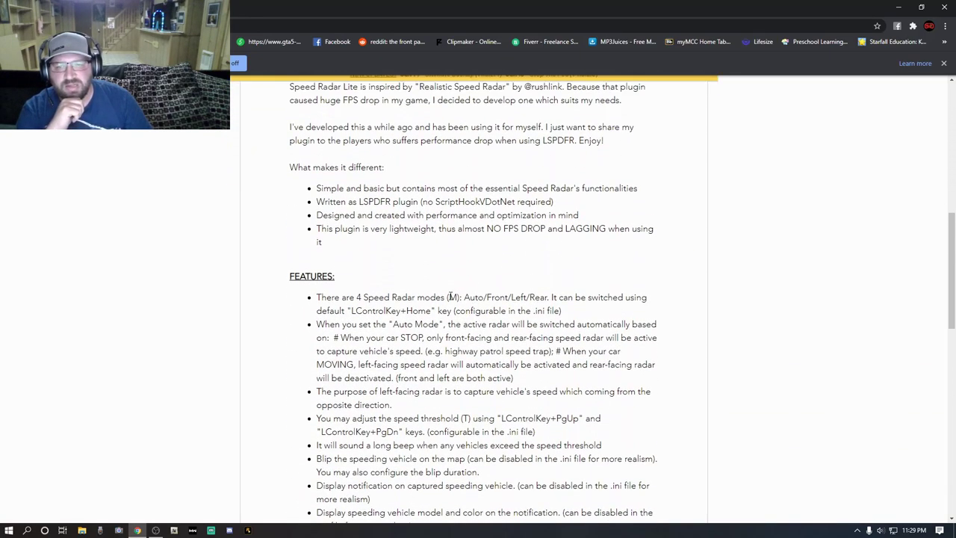
pyautogui.scroll(-5, 448, 306)
pyautogui.scroll(-5, 434, 313)
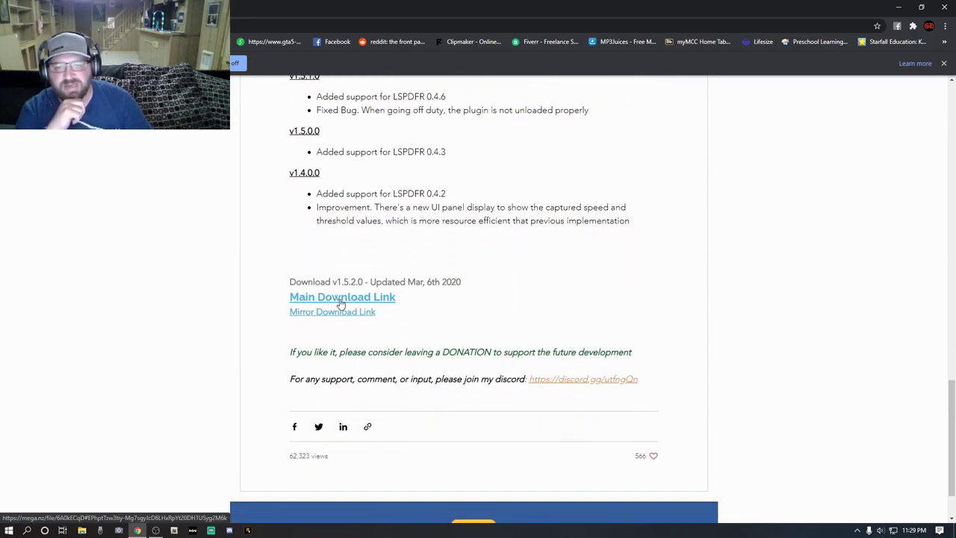
pyautogui.click(341, 299)
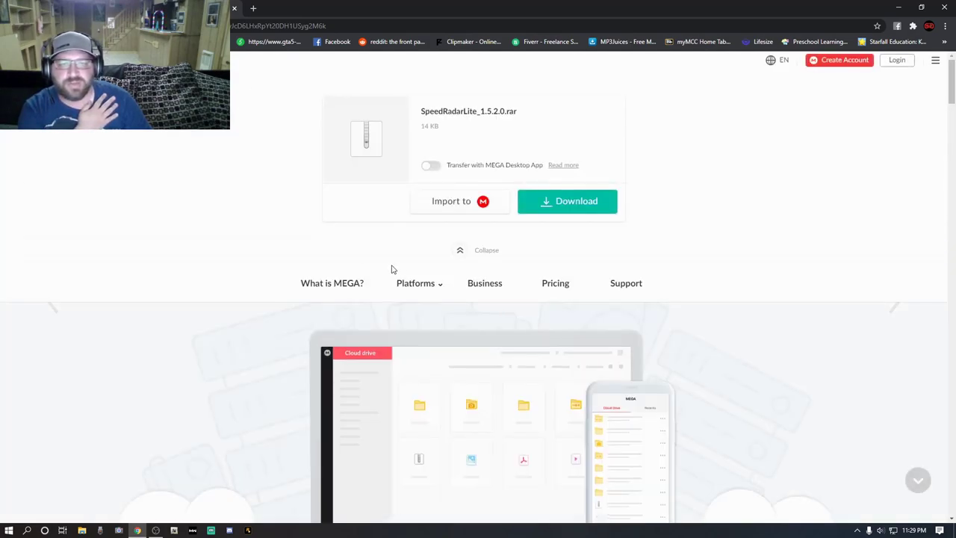
pyautogui.click(564, 202)
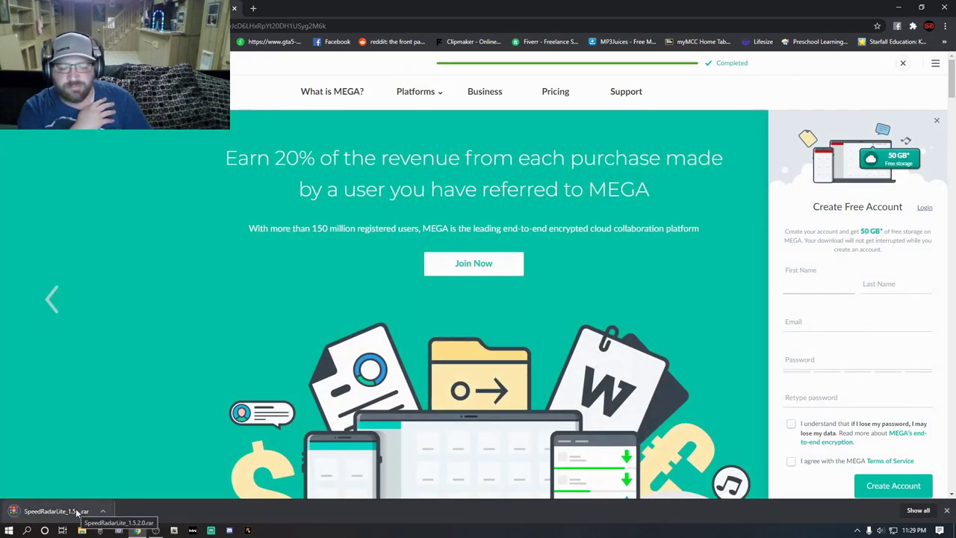
# - Open the downloaded SpeedRadarLite_1.5.2.0.rar archive, dismiss the WinRAR popup and minimise the archive window
pyautogui.click(103, 511)
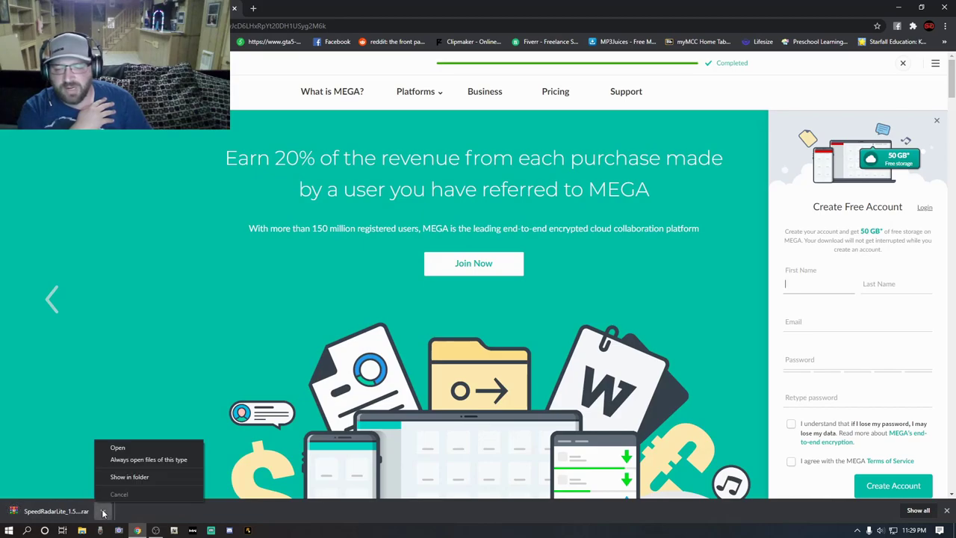
pyautogui.click(118, 448)
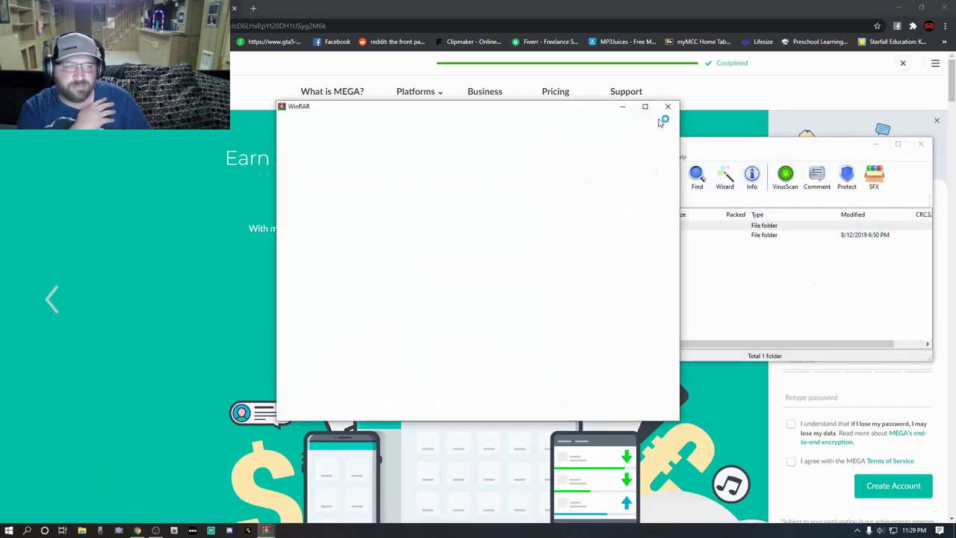
pyautogui.click(668, 107)
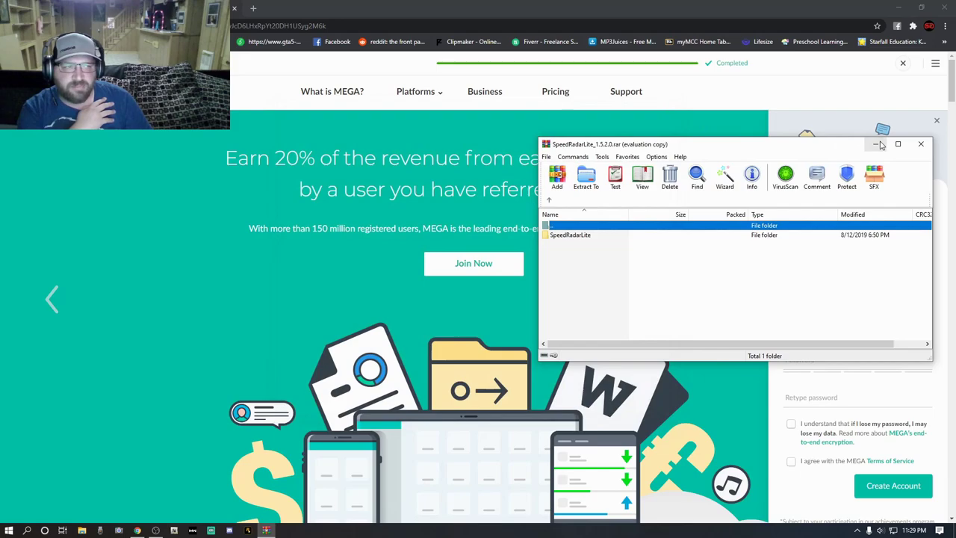
pyautogui.click(878, 144)
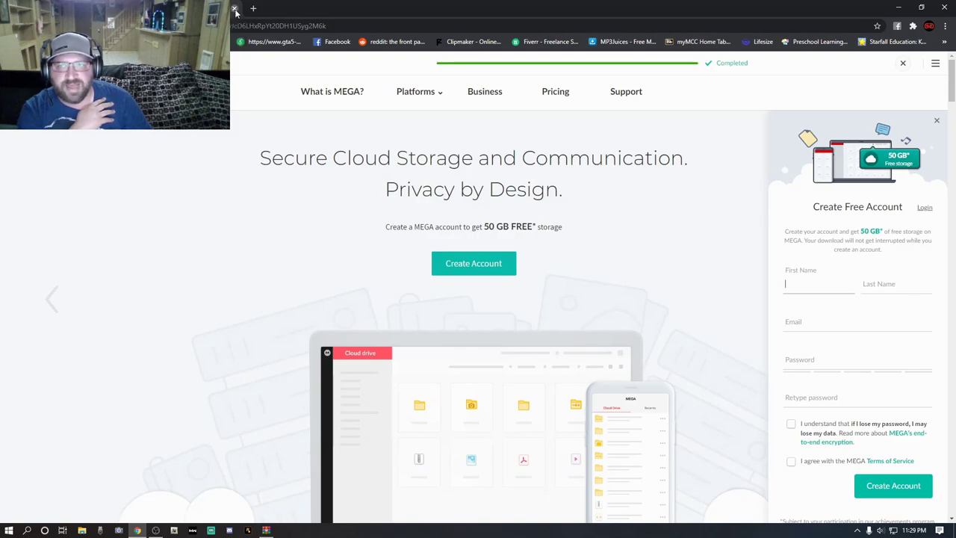
# - Close the MEGA and Speed Radar Lite pages, and open the ALPR Lite (v1.5.2.4) page from its desktop shortcut
pyautogui.click(235, 10)
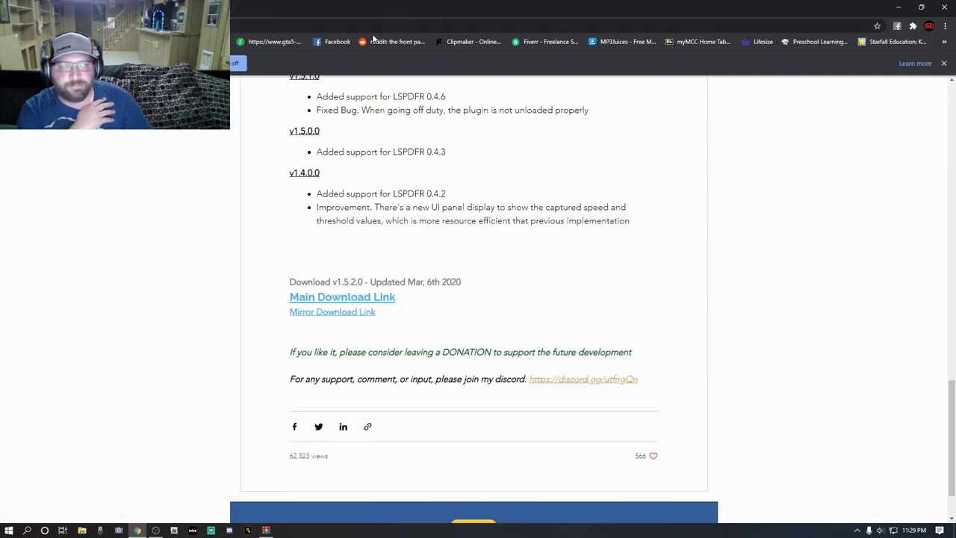
pyautogui.click(942, 11)
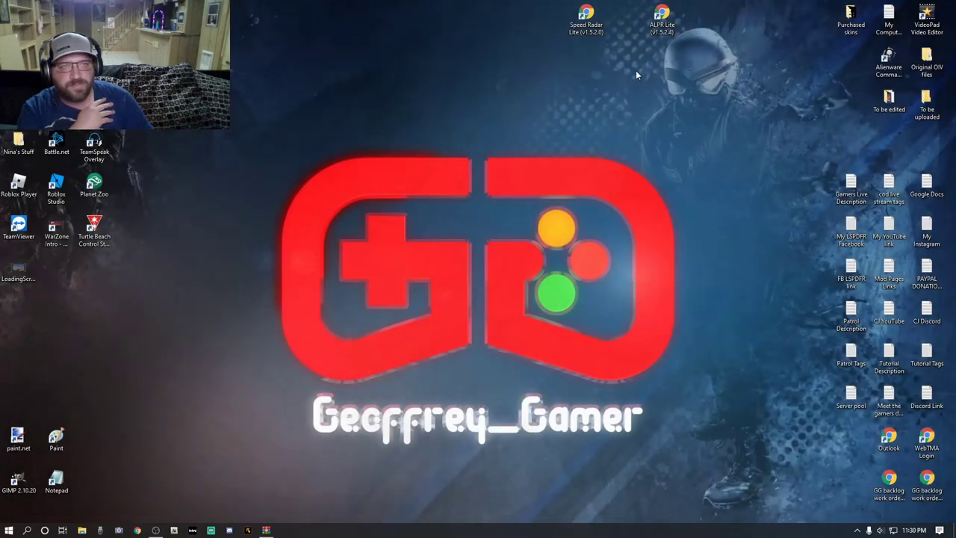
pyautogui.click(663, 14)
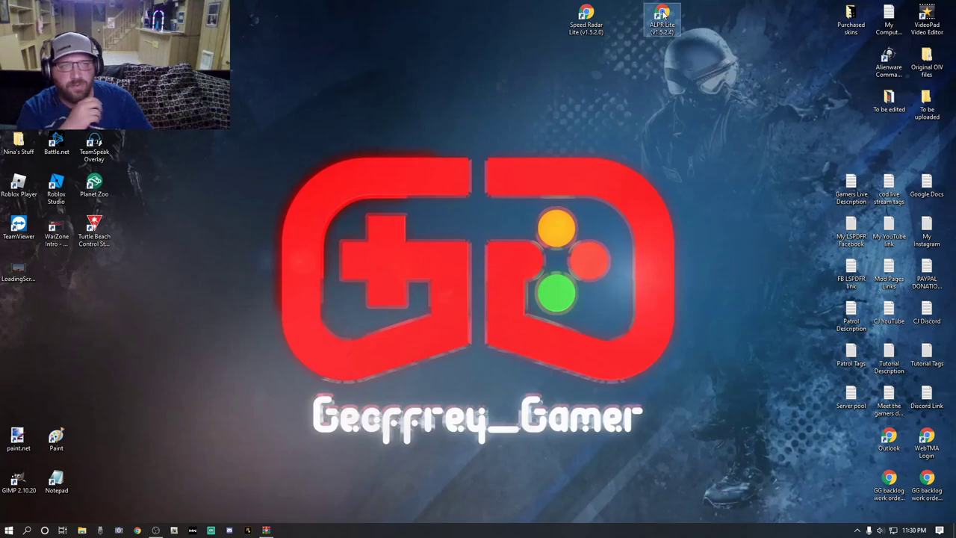
pyautogui.doubleClick(663, 13)
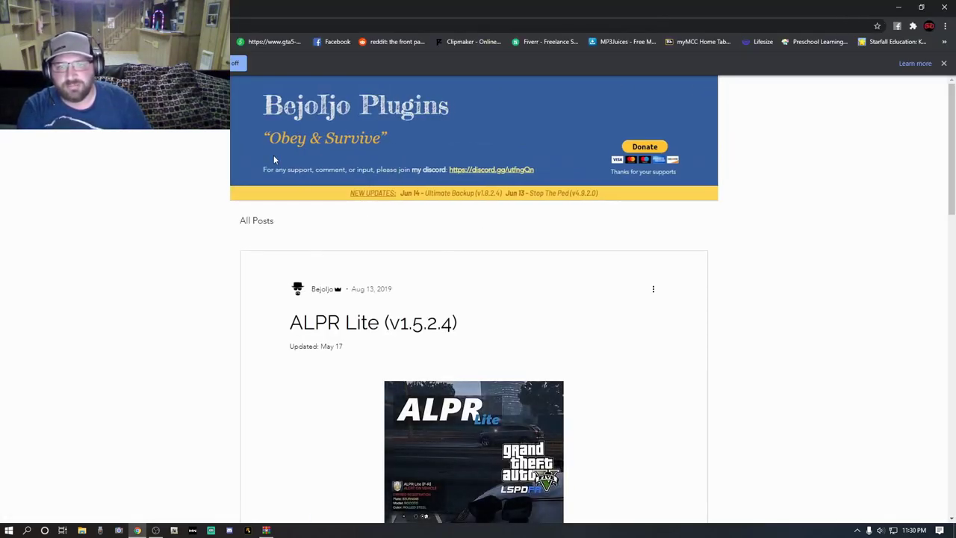
# - Download ALPRLite_1.5.2.4.rar through the main download link near the end of the ALPR Lite page
pyautogui.scroll(-3, 426, 243)
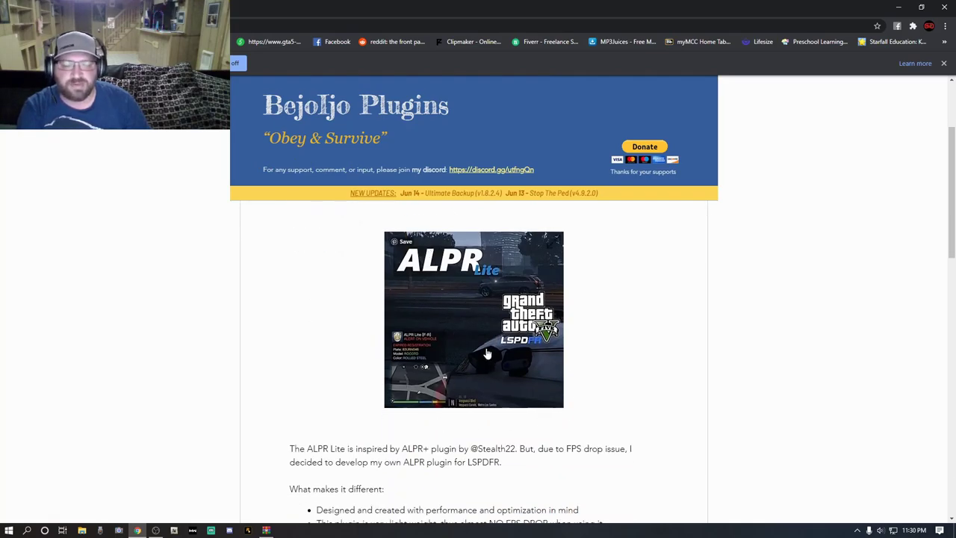
pyautogui.scroll(-1, 484, 351)
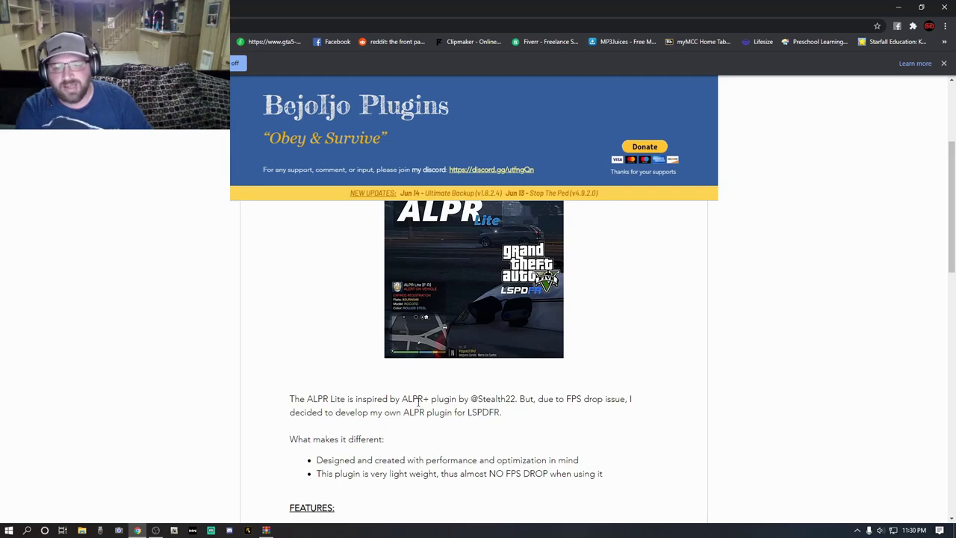
pyautogui.scroll(-1, 414, 399)
pyautogui.scroll(-6, 418, 405)
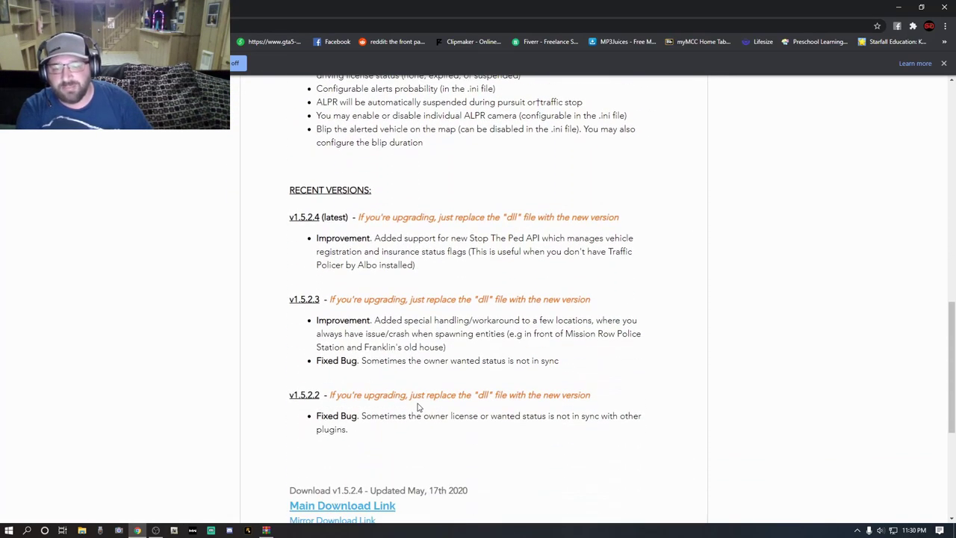
pyautogui.scroll(-1, 419, 405)
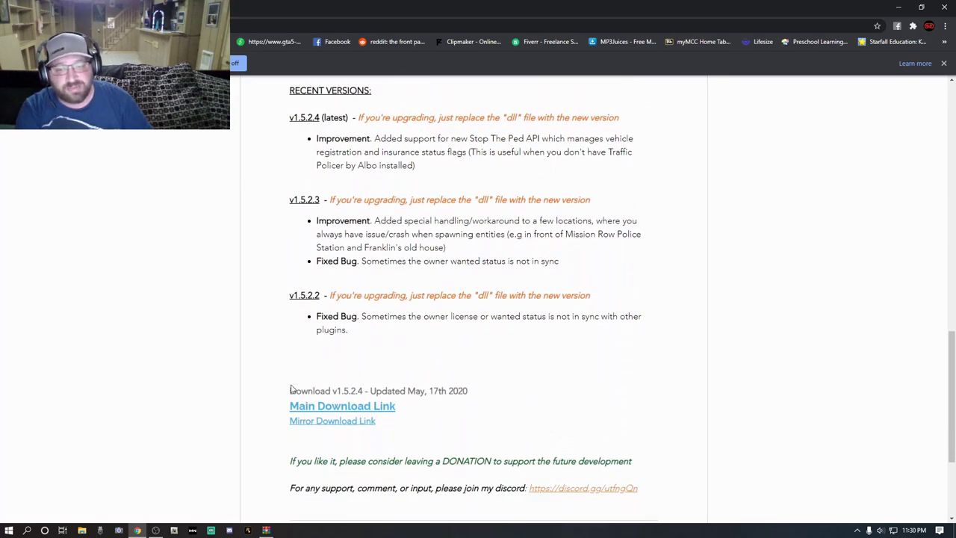
pyautogui.click(315, 408)
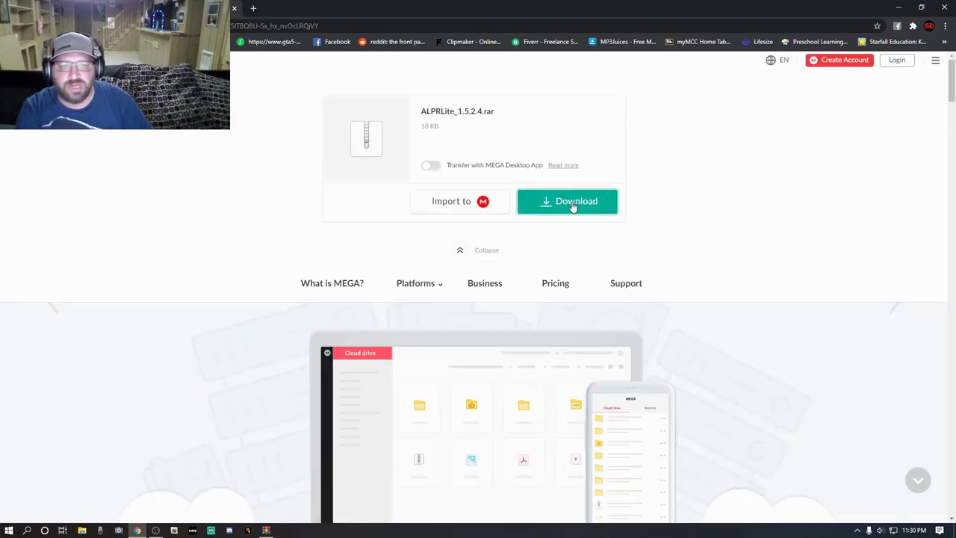
pyautogui.click(572, 207)
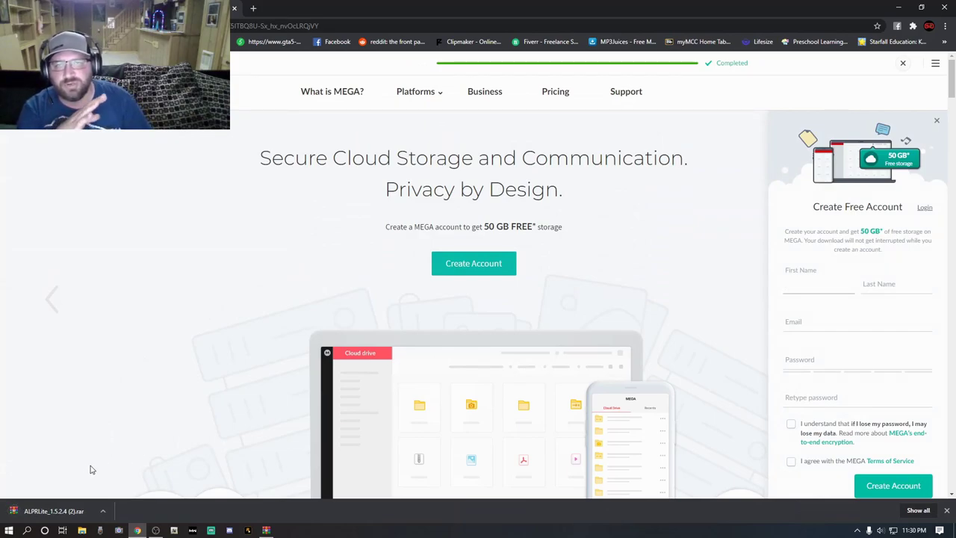
# - Open the downloaded ALPR Lite archive, dismiss the WinRAR popup and minimise the archive window
pyautogui.click(102, 511)
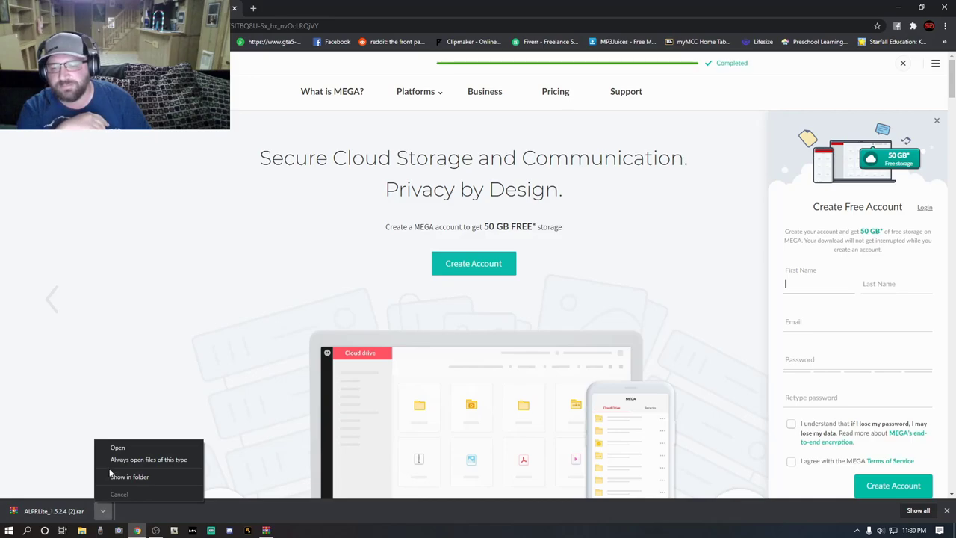
pyautogui.click(117, 447)
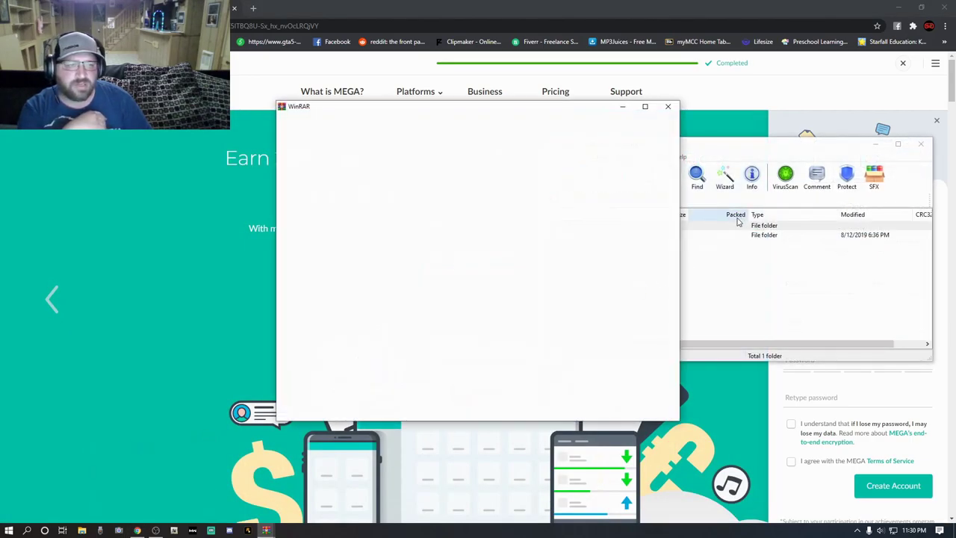
pyautogui.click(668, 106)
pyautogui.click(874, 143)
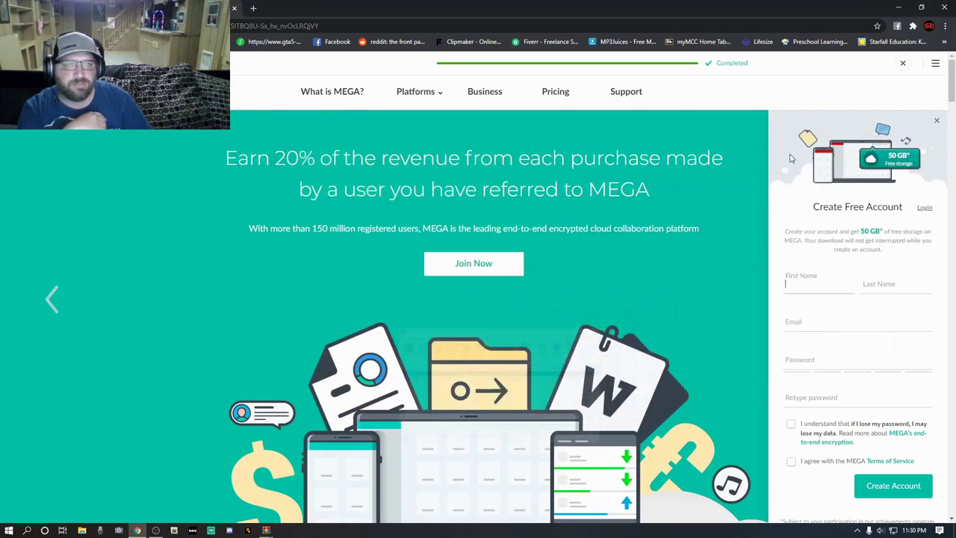
# - Close the browser and place the Speed Radar Lite desktop shortcut directly beside the ALPR Lite shortcut
pyautogui.click(944, 9)
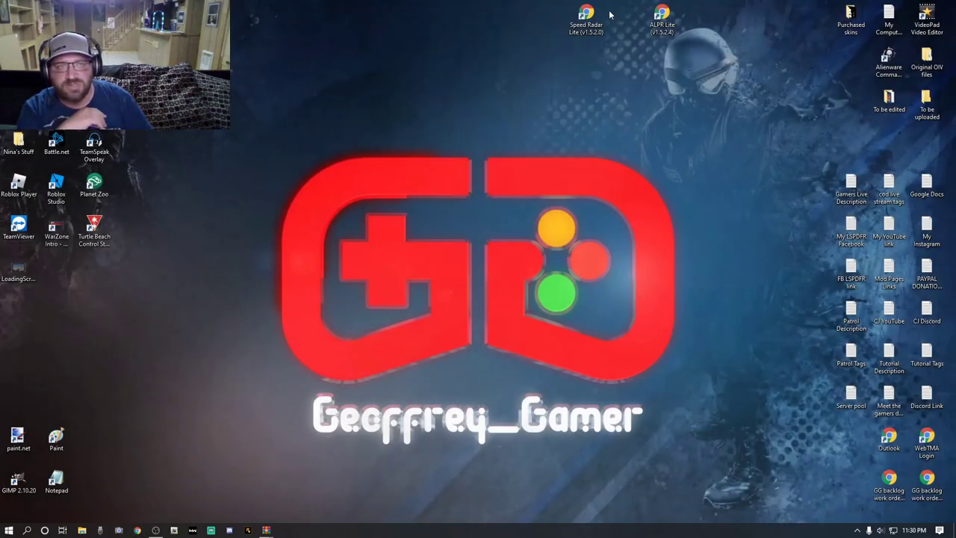
pyautogui.moveTo(587, 16); pyautogui.dragTo(626, 16)
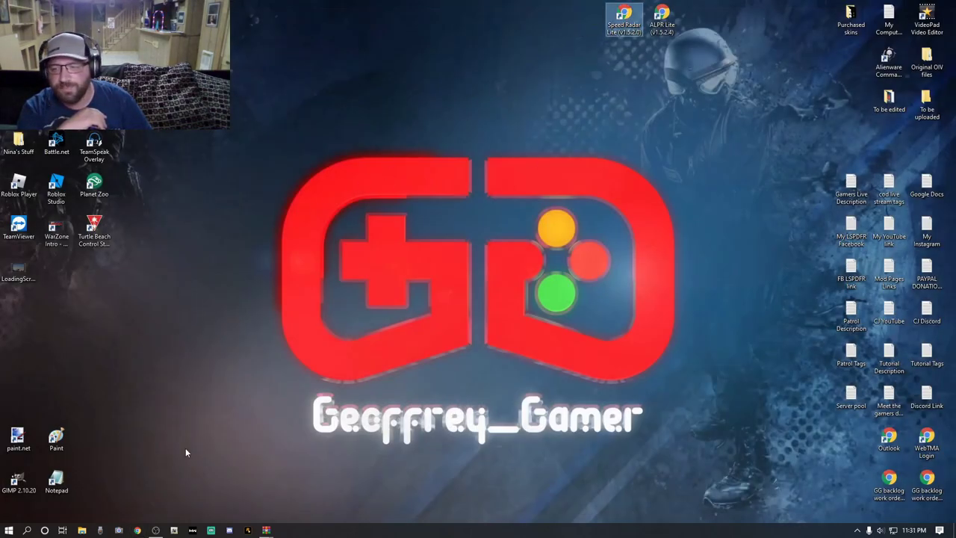
# - Switch to a File Explorer window, reposition it lower on the desktop and make it taller
pyautogui.click(82, 530)
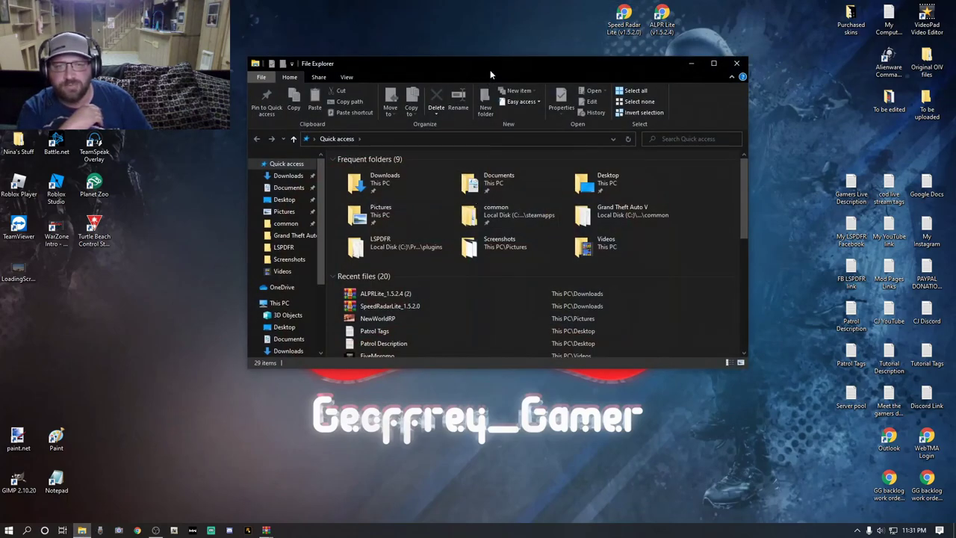
pyautogui.moveTo(490, 69); pyautogui.dragTo(496, 135)
pyautogui.moveTo(481, 436); pyautogui.dragTo(481, 495)
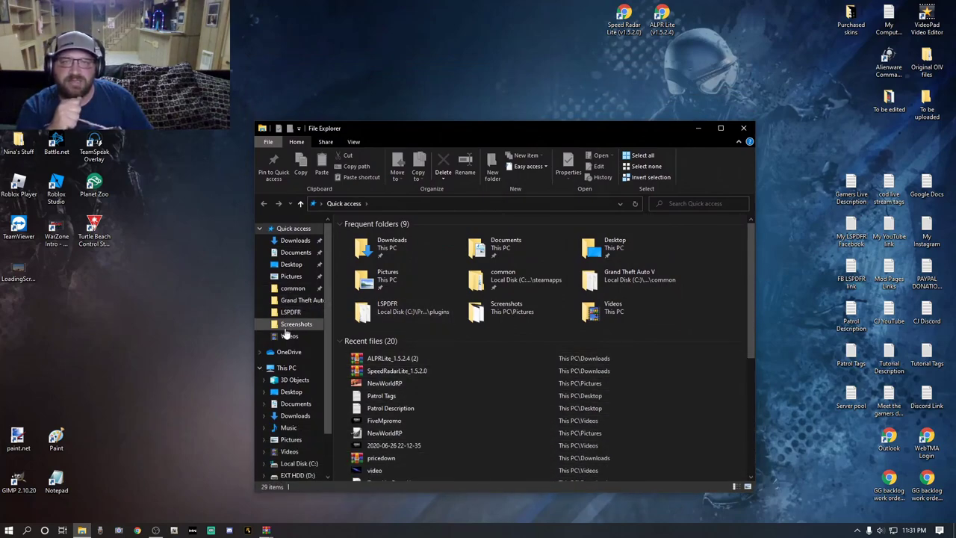
# - Browse on Local Disk (C:) to the Program Files (x86)\Steam\steamapps\common folder
pyautogui.scroll(-2, 323, 336)
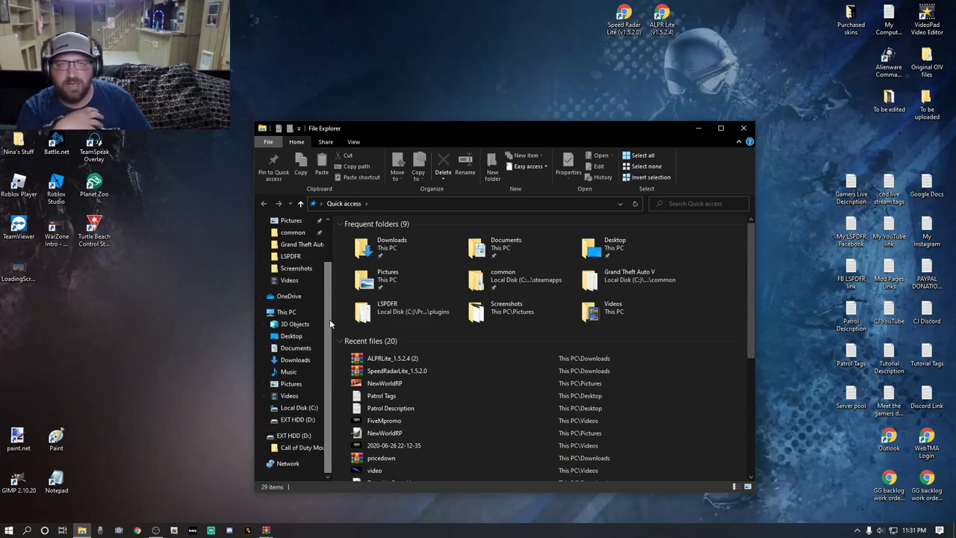
pyautogui.click(295, 408)
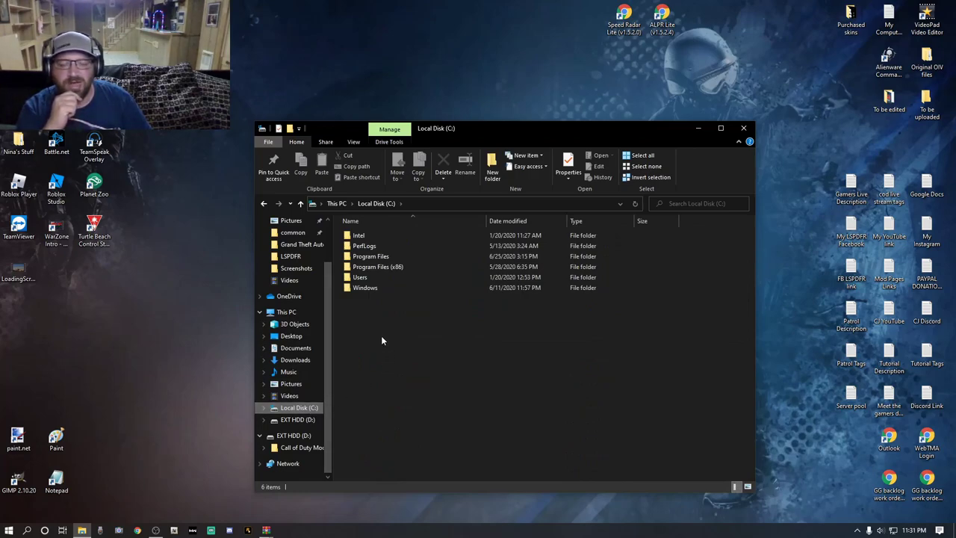
pyautogui.click(366, 271)
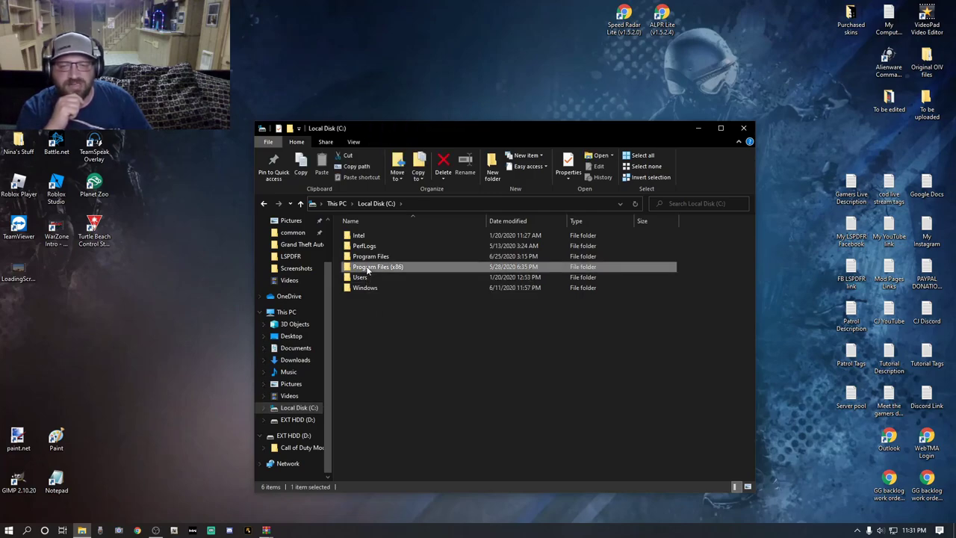
pyautogui.doubleClick(367, 270)
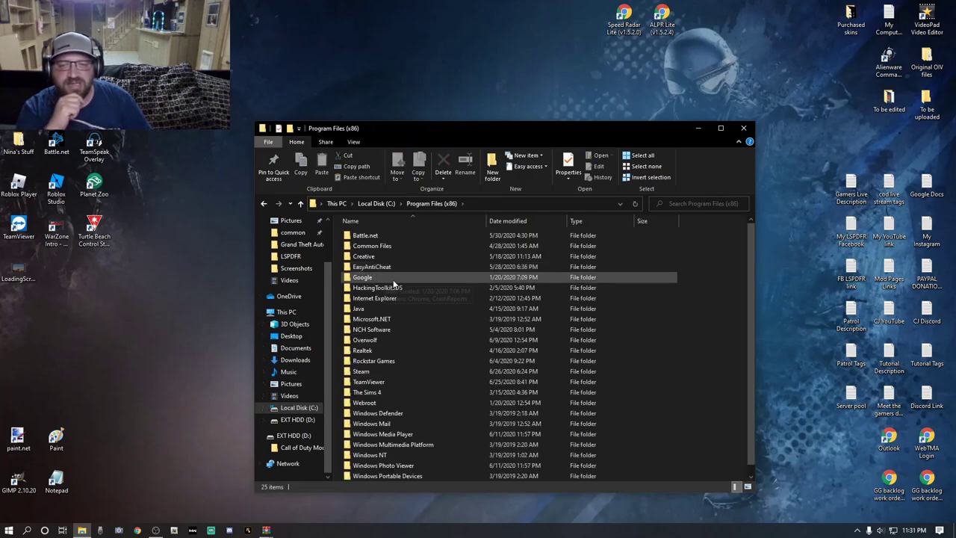
pyautogui.doubleClick(360, 372)
pyautogui.click(369, 445)
pyautogui.doubleClick(369, 446)
pyautogui.doubleClick(361, 235)
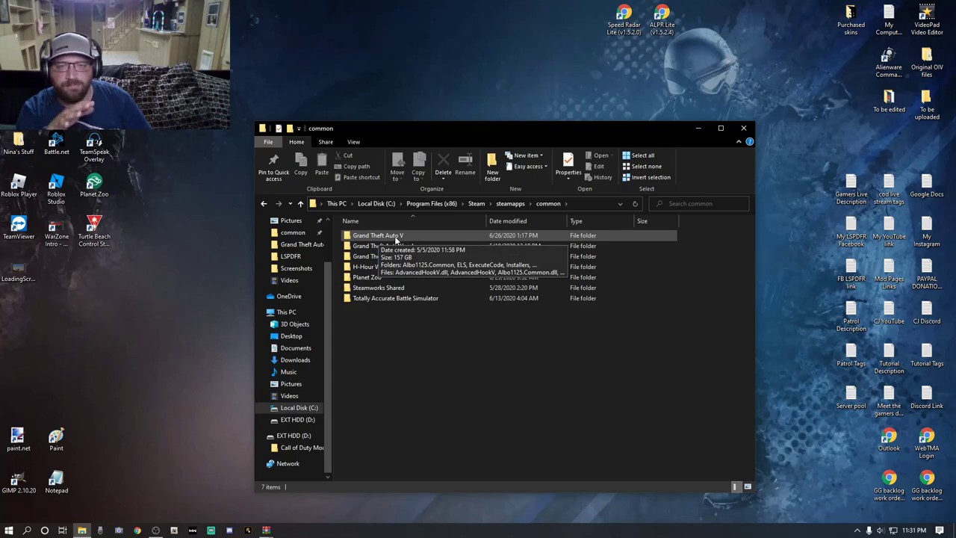
# - Copy the Grand Theft Auto V folder and bring up the paste option in the common folder without pasting
pyautogui.click(396, 237)
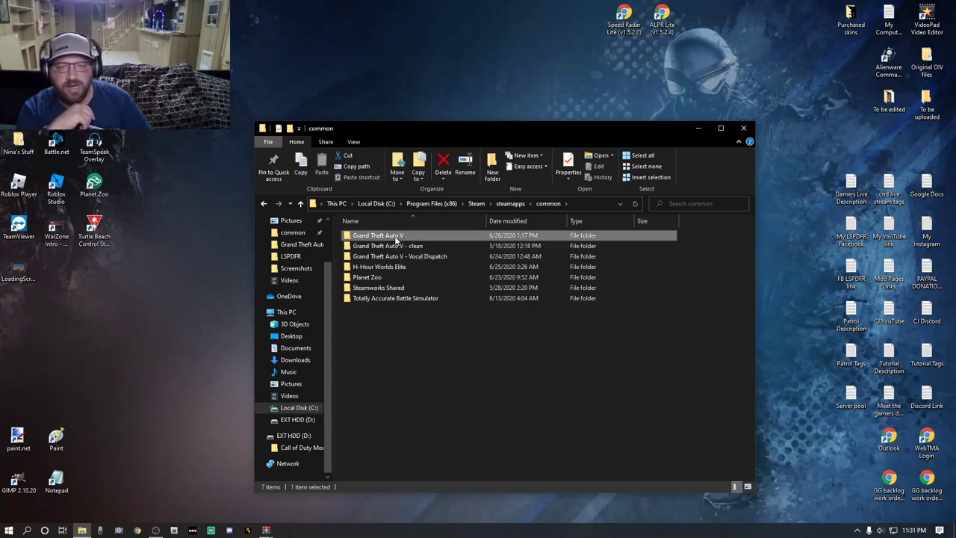
pyautogui.rightClick(396, 238)
pyautogui.click(448, 420)
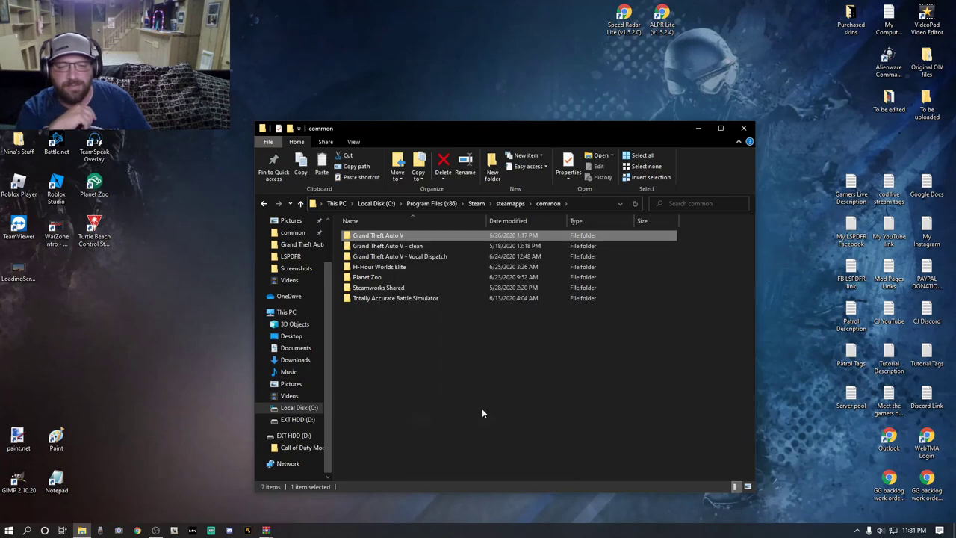
pyautogui.click(458, 374)
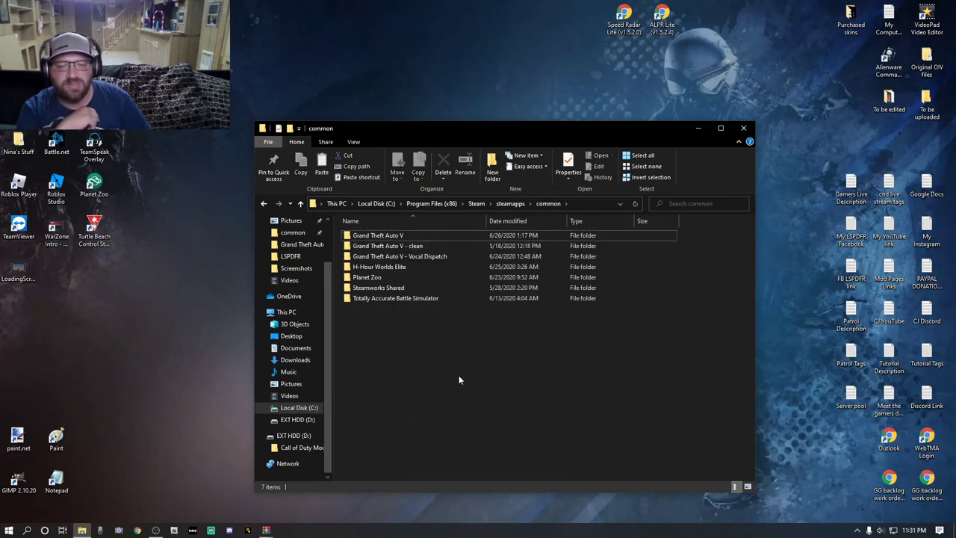
pyautogui.rightClick(458, 374)
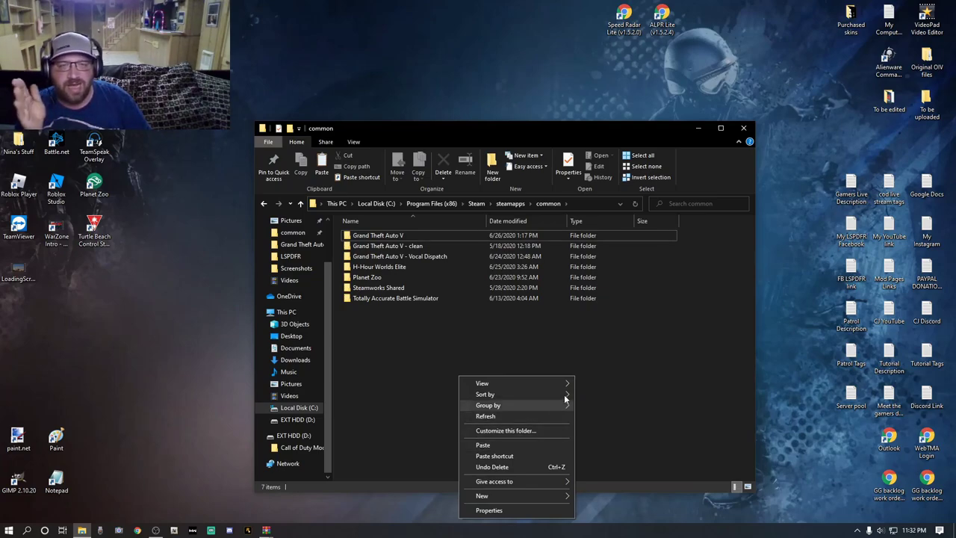
pyautogui.click(629, 367)
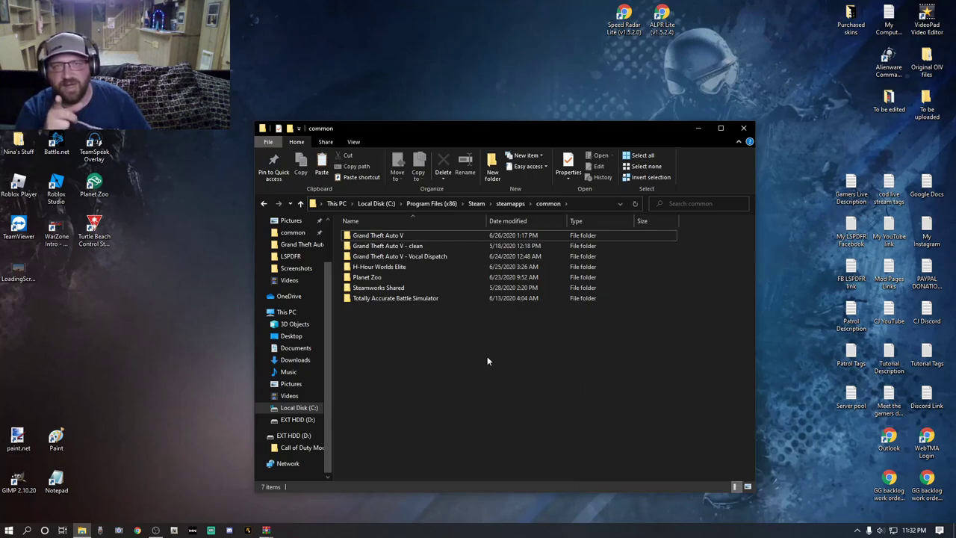
# - Open the Grand Theft Auto V folder, move its window to the lower-left of the desktop and adjust the window width
pyautogui.doubleClick(394, 236)
pyautogui.moveTo(750, 257); pyautogui.dragTo(726, 238)
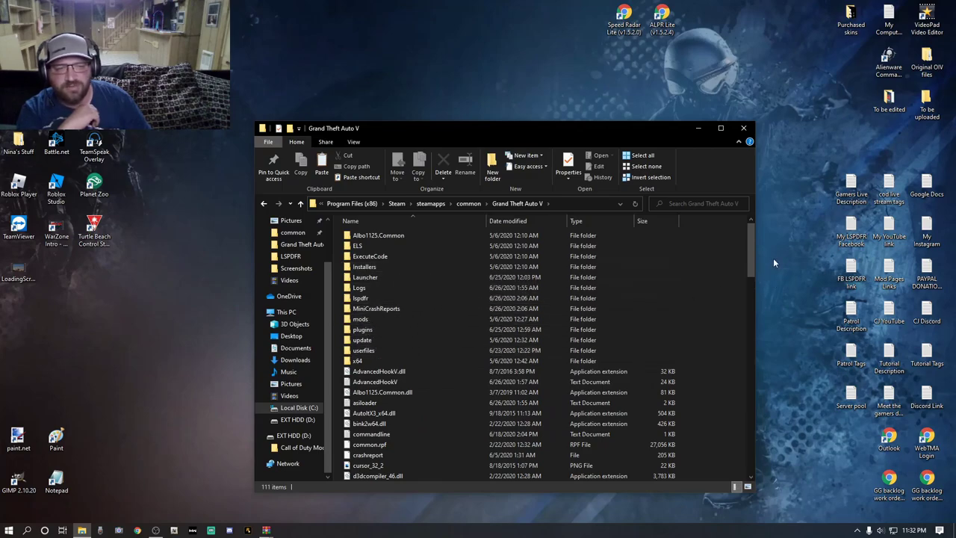
pyautogui.moveTo(750, 258)
pyautogui.mouseDown()
pyautogui.moveTo(752, 412)
pyautogui.moveTo(751, 243)
pyautogui.mouseUp()
pyautogui.moveTo(599, 135); pyautogui.dragTo(431, 164)
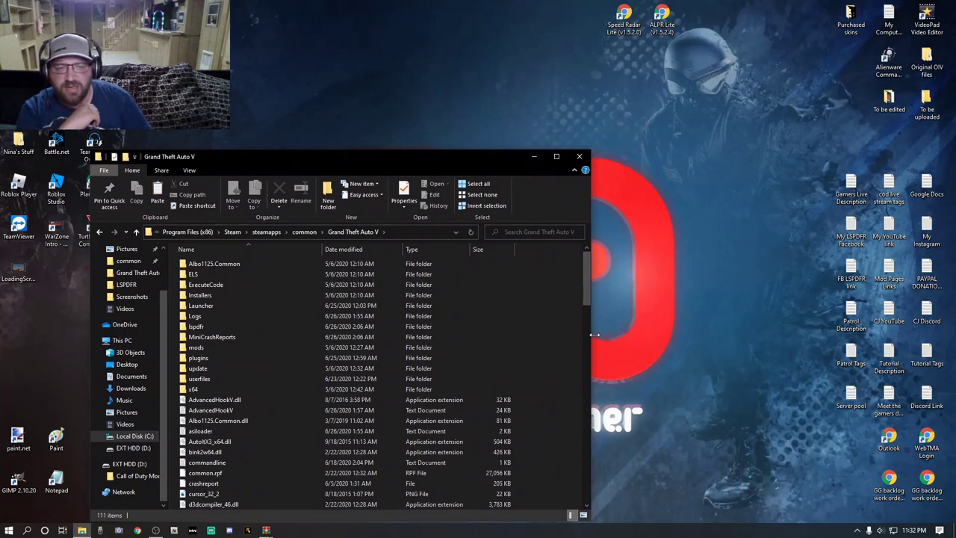
pyautogui.moveTo(596, 334); pyautogui.dragTo(636, 336)
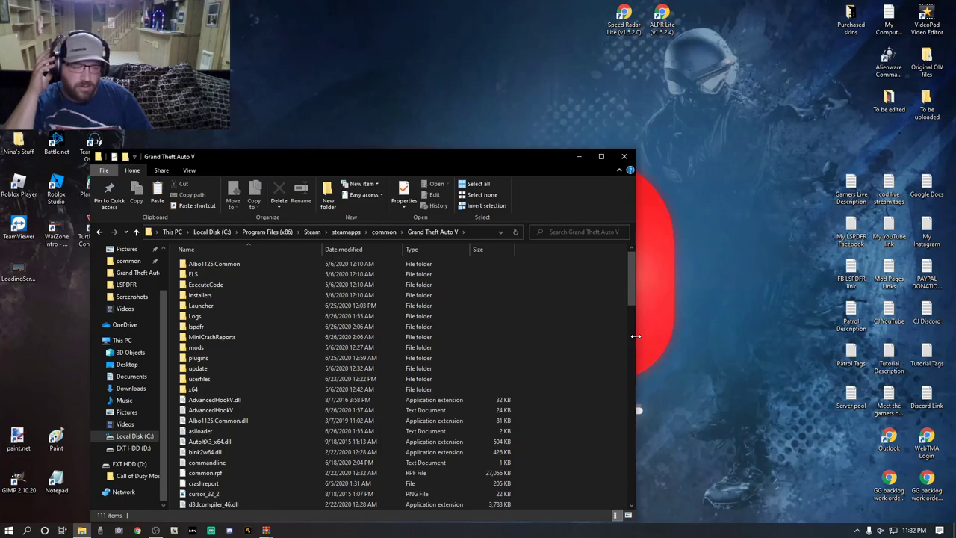
pyautogui.moveTo(636, 336); pyautogui.dragTo(643, 336)
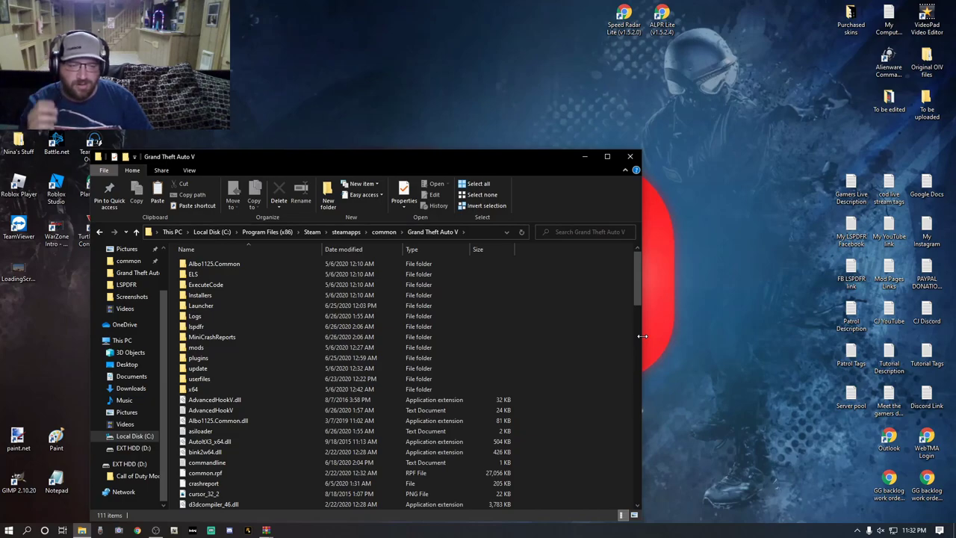
pyautogui.moveTo(642, 336); pyautogui.dragTo(589, 336)
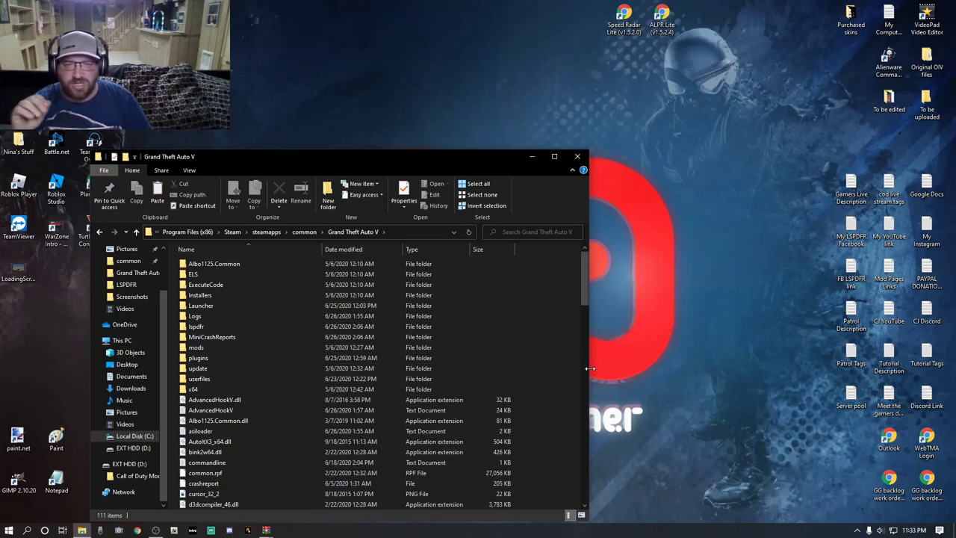
pyautogui.moveTo(589, 368); pyautogui.dragTo(589, 366)
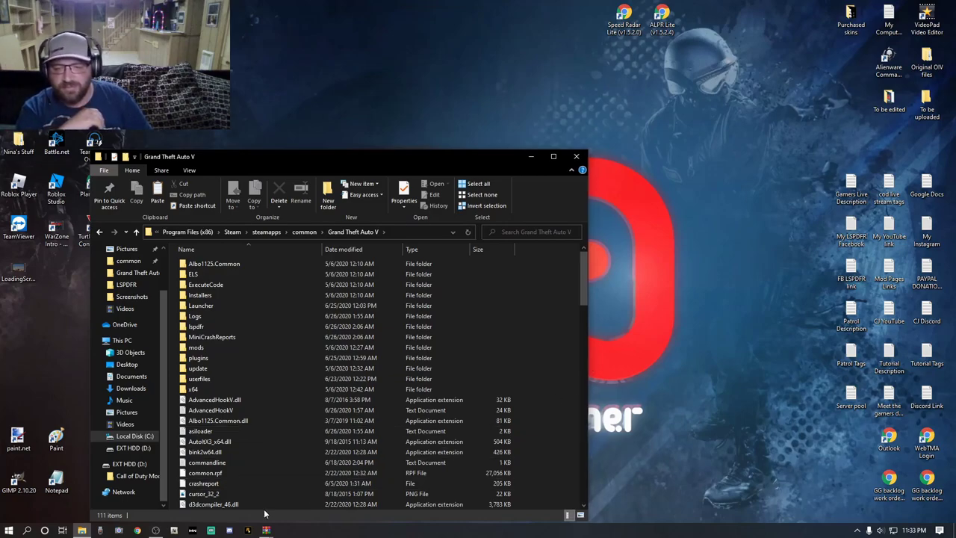
# - Check the running recording in OBS, minimise it and slightly narrow the Grand Theft Auto V folder window
pyautogui.click(155, 529)
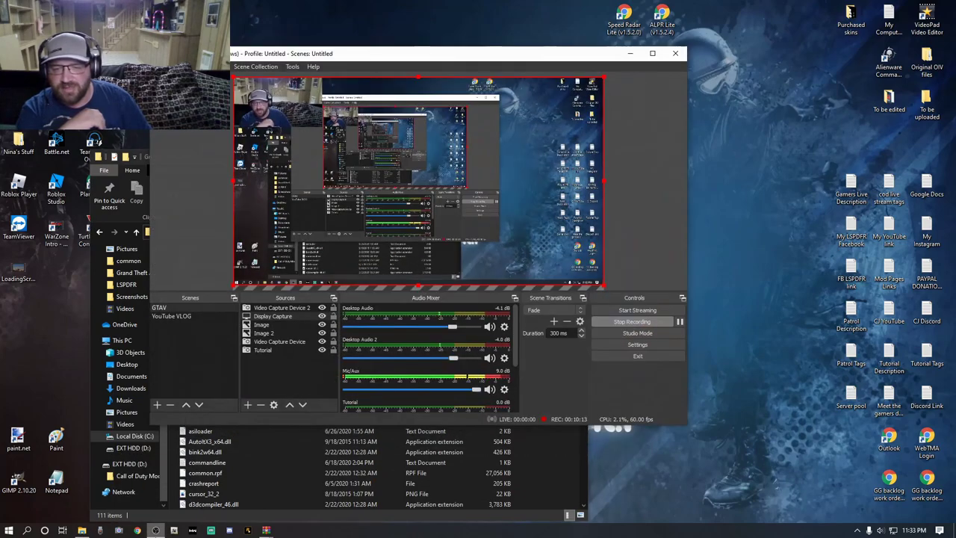
pyautogui.click(629, 54)
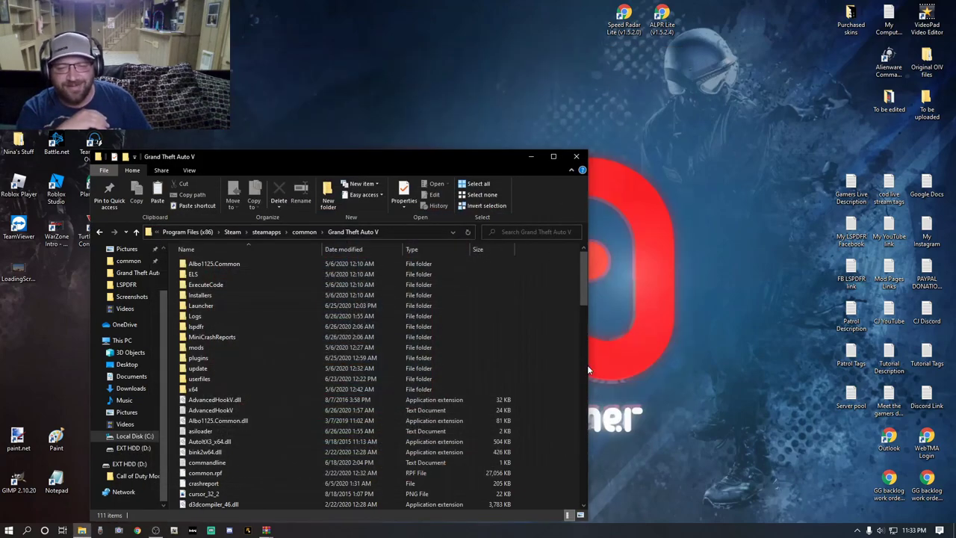
pyautogui.moveTo(588, 365)
pyautogui.mouseDown()
pyautogui.moveTo(644, 368)
pyautogui.moveTo(578, 369)
pyautogui.moveTo(586, 369)
pyautogui.mouseUp()
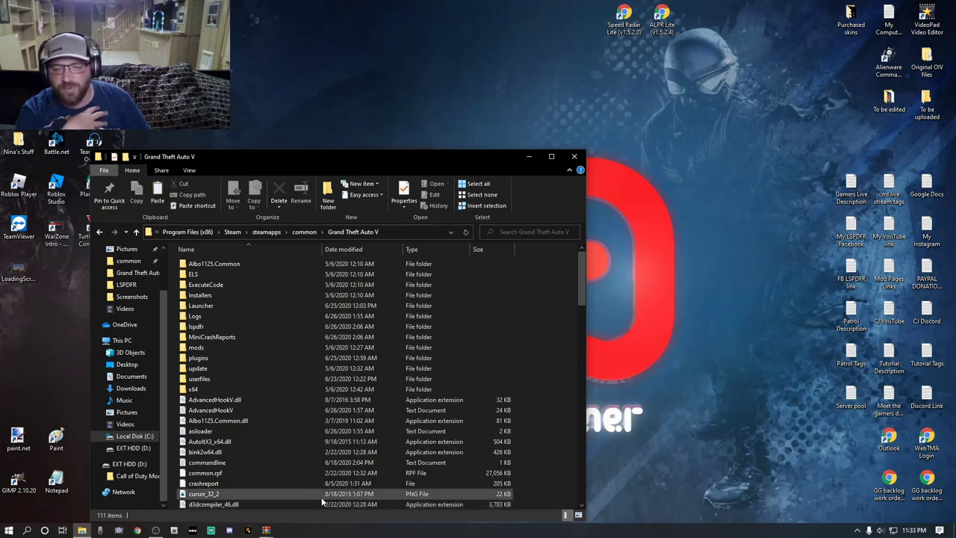
# - Bring up the Speed Radar Lite archive, arrange it beside the Grand Theft Auto V window and open its SpeedRadarLite folder
pyautogui.moveTo(266, 530)
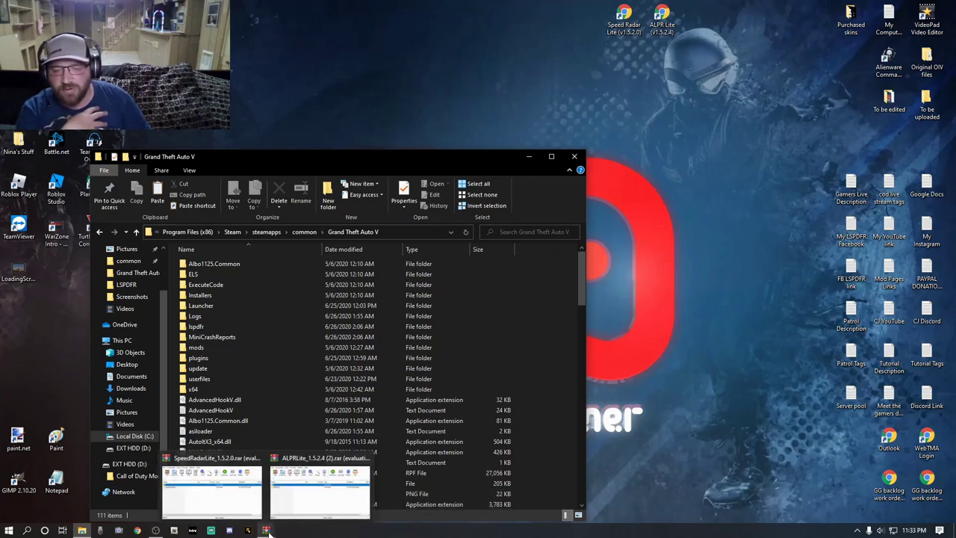
pyautogui.click(224, 489)
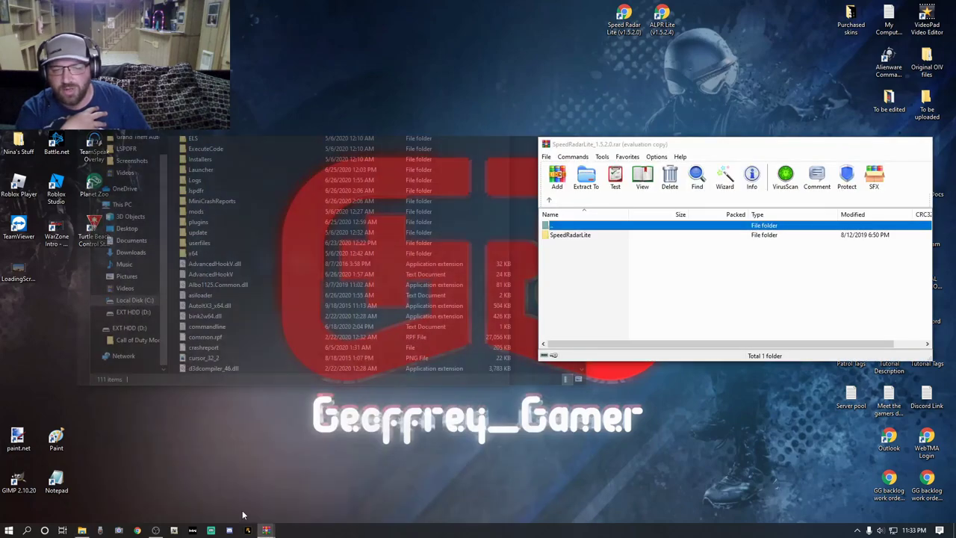
pyautogui.moveTo(697, 141); pyautogui.dragTo(739, 186)
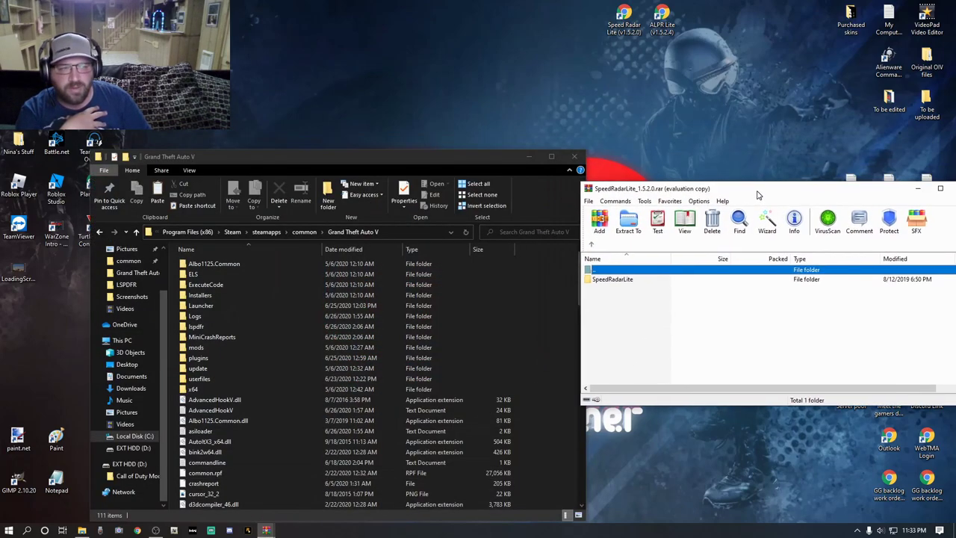
pyautogui.moveTo(348, 156); pyautogui.dragTo(307, 157)
pyautogui.moveTo(765, 192); pyautogui.dragTo(737, 189)
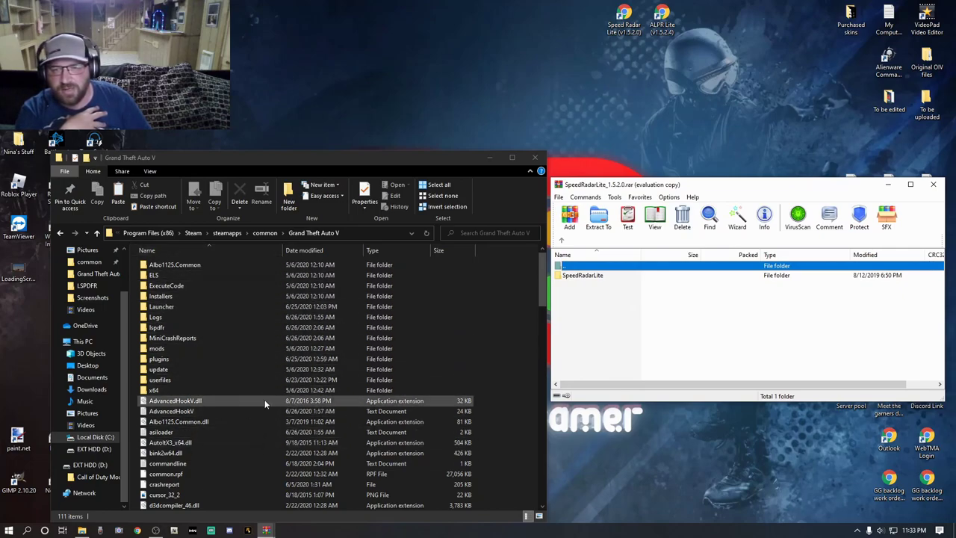
pyautogui.doubleClick(585, 275)
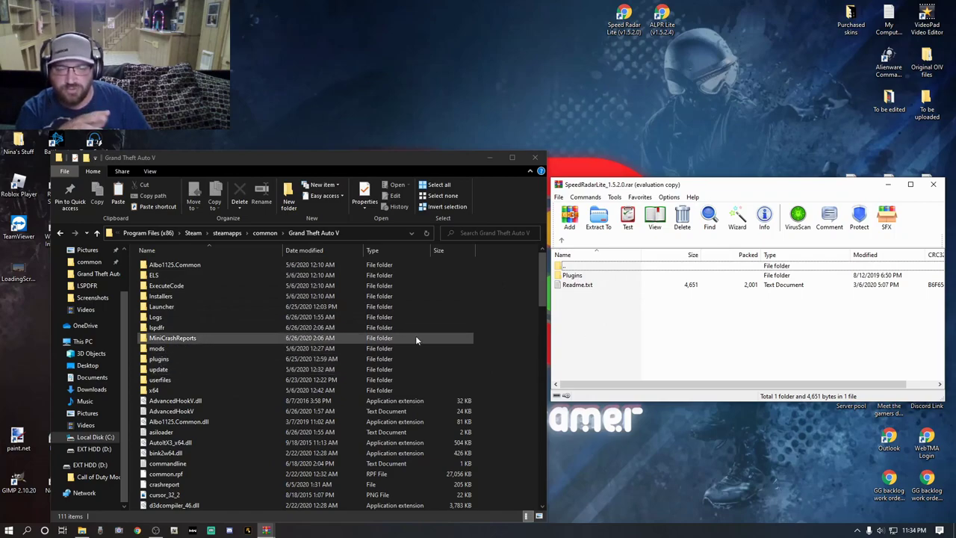
# - Extract the Plugins folder from the Speed Radar Lite archive into the Grand Theft Auto V folder and close the archive
pyautogui.click(576, 278)
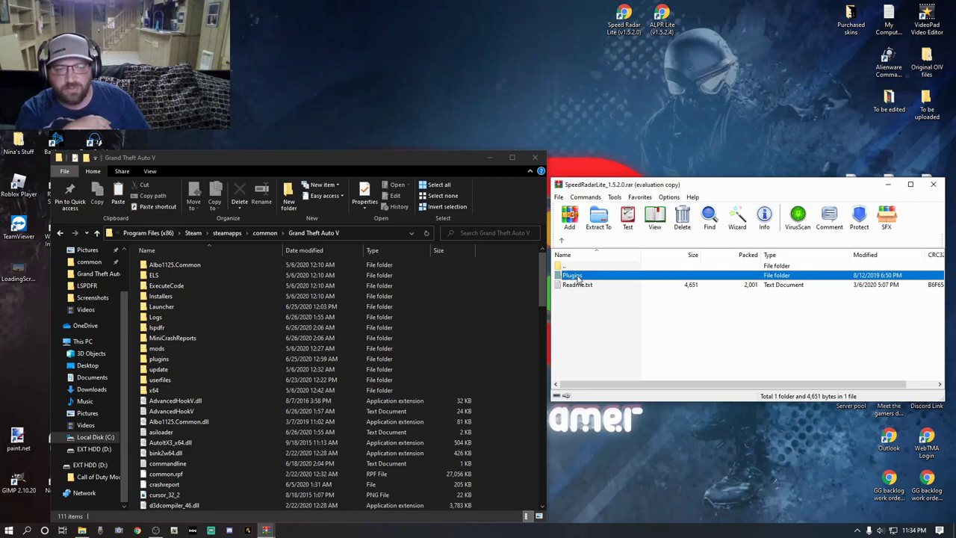
pyautogui.moveTo(576, 277); pyautogui.dragTo(452, 359)
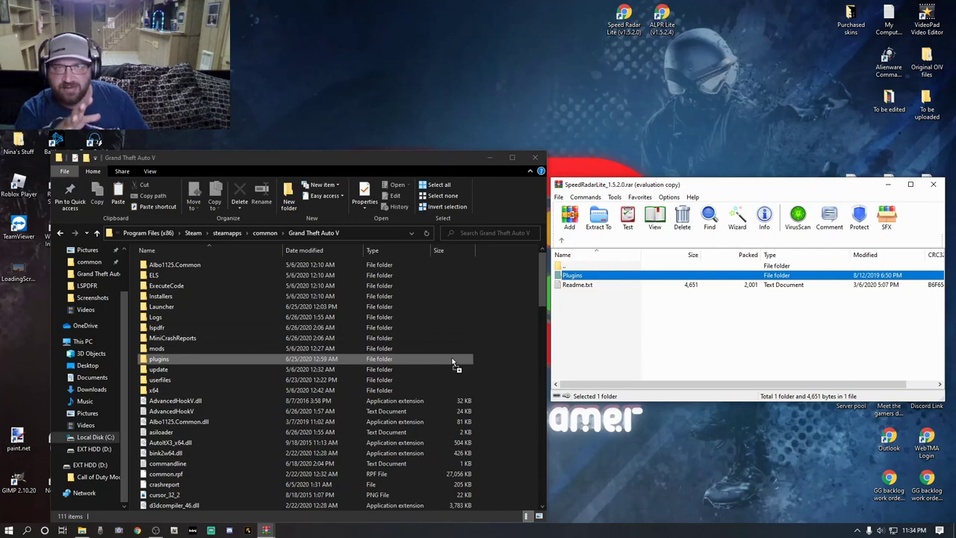
pyautogui.moveTo(452, 361); pyautogui.dragTo(521, 410)
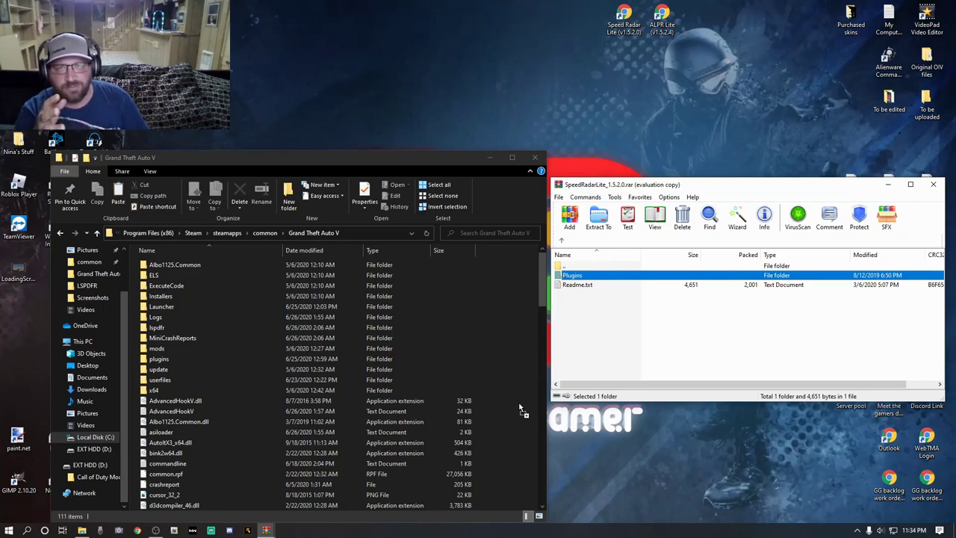
pyautogui.moveTo(521, 409); pyautogui.dragTo(501, 433)
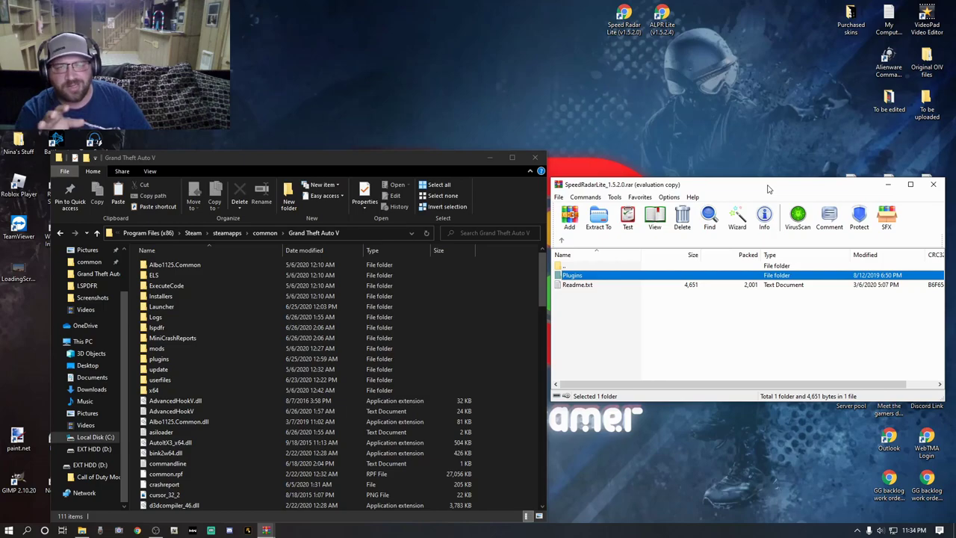
pyautogui.moveTo(784, 188); pyautogui.dragTo(765, 202)
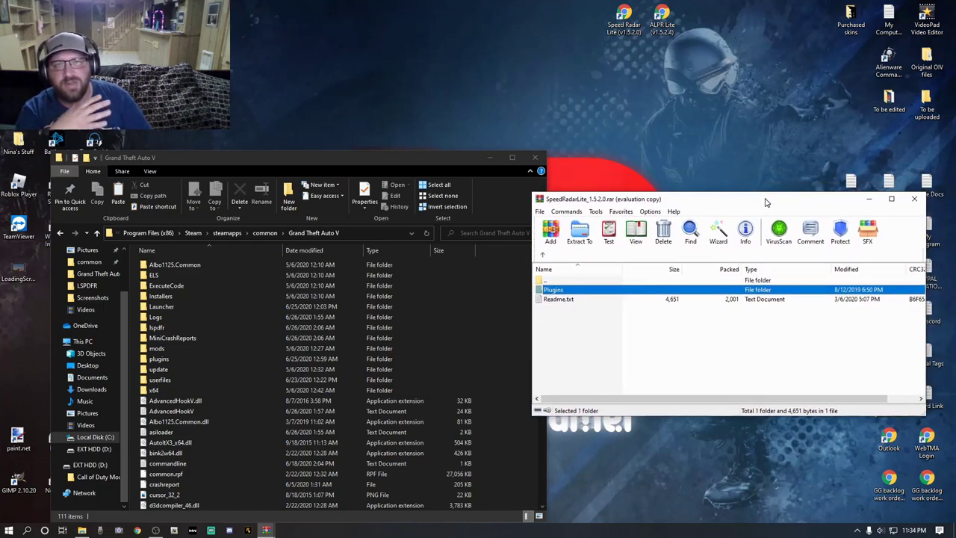
pyautogui.moveTo(765, 201); pyautogui.dragTo(720, 257)
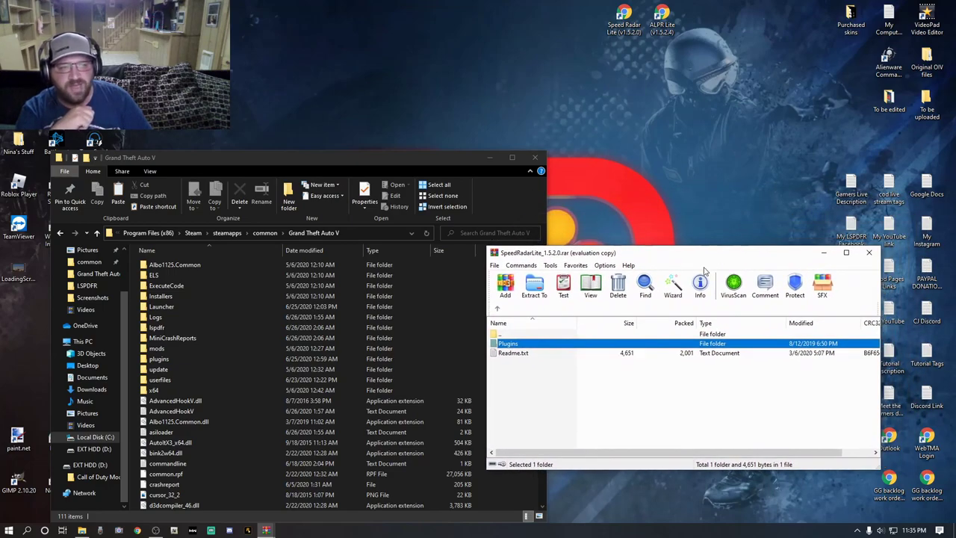
pyautogui.click(868, 254)
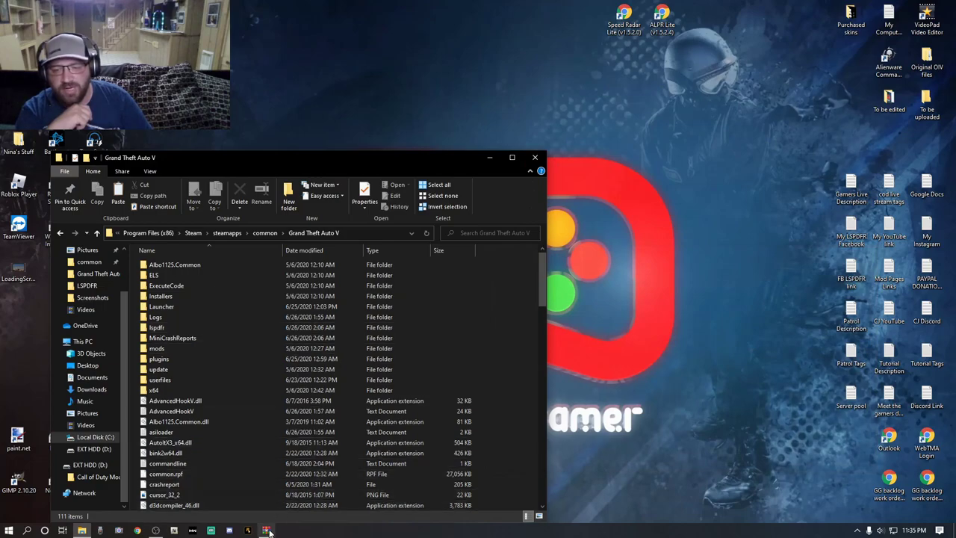
# - Bring up the ALPR Lite archive, place it beside the Grand Theft Auto V window and open its ALPRLite folder
pyautogui.moveTo(266, 530)
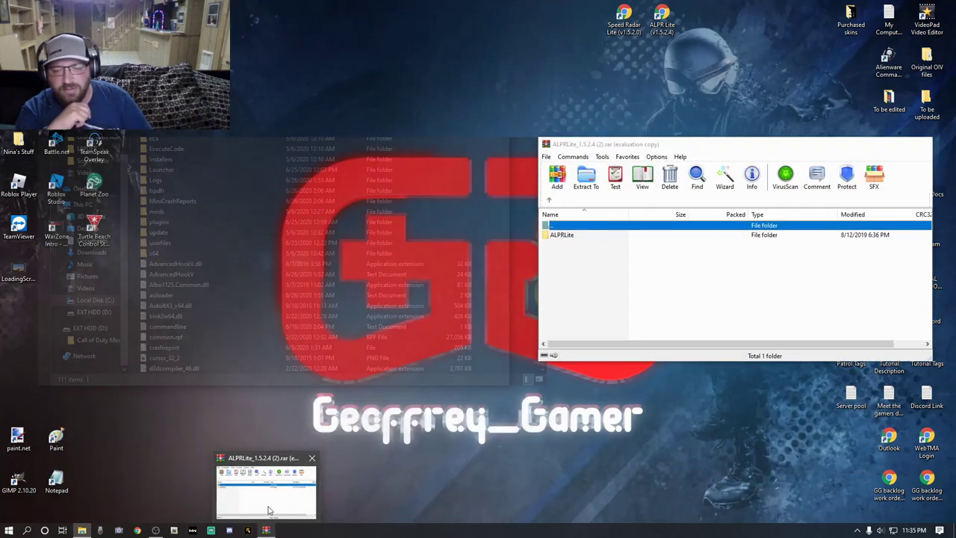
pyautogui.click(269, 510)
pyautogui.moveTo(704, 149); pyautogui.dragTo(722, 208)
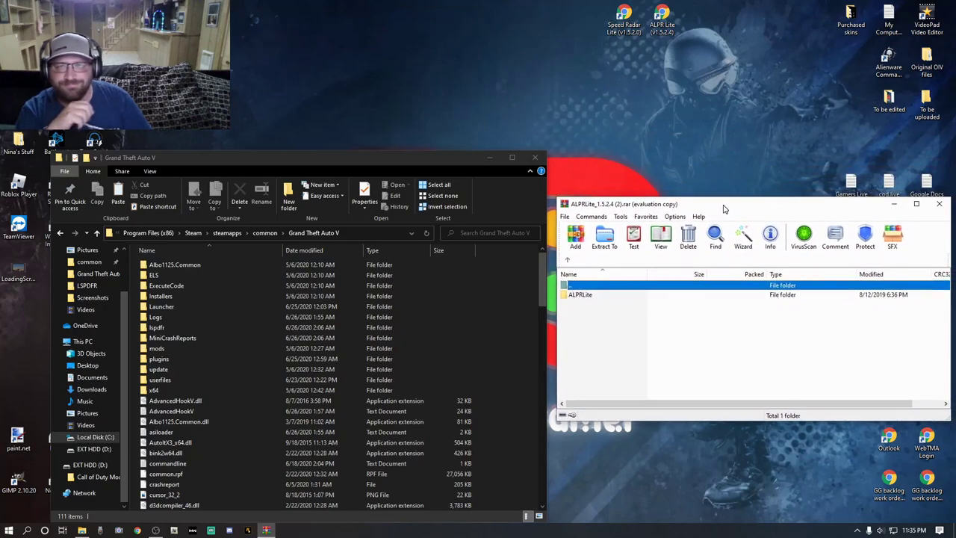
pyautogui.doubleClick(578, 296)
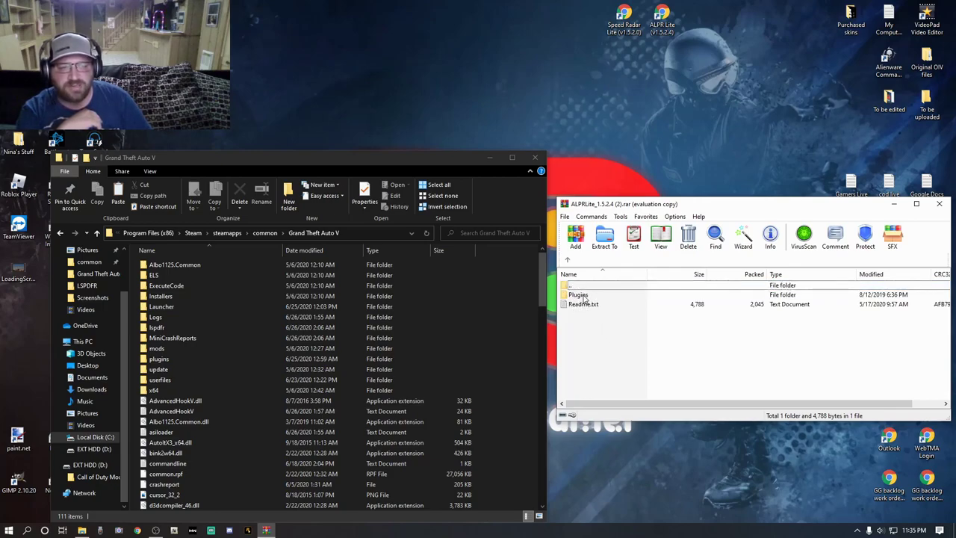
# - Extract the Plugins folder from the ALPR Lite archive into the Grand Theft Auto V folder and close the archive
pyautogui.click(583, 296)
pyautogui.moveTo(583, 297); pyautogui.dragTo(513, 452)
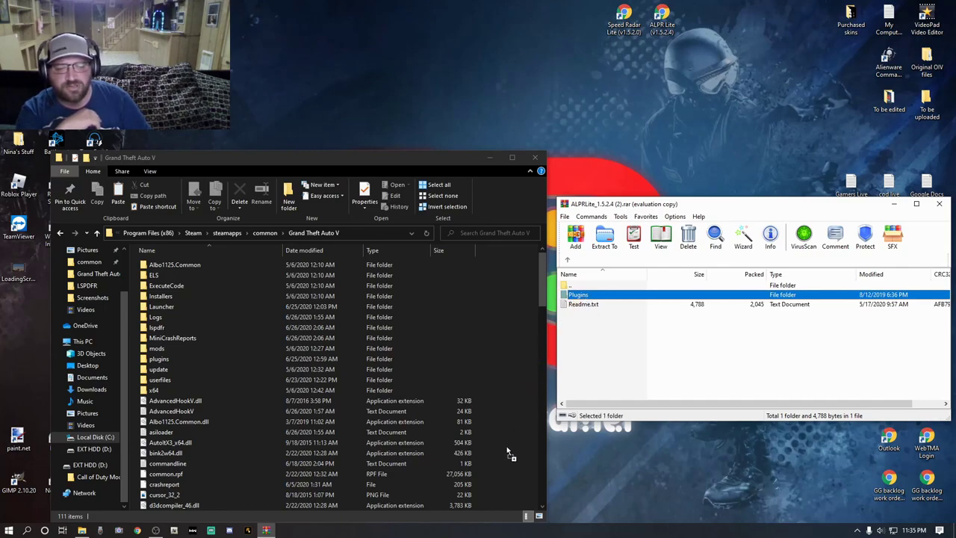
pyautogui.moveTo(516, 448); pyautogui.dragTo(516, 448)
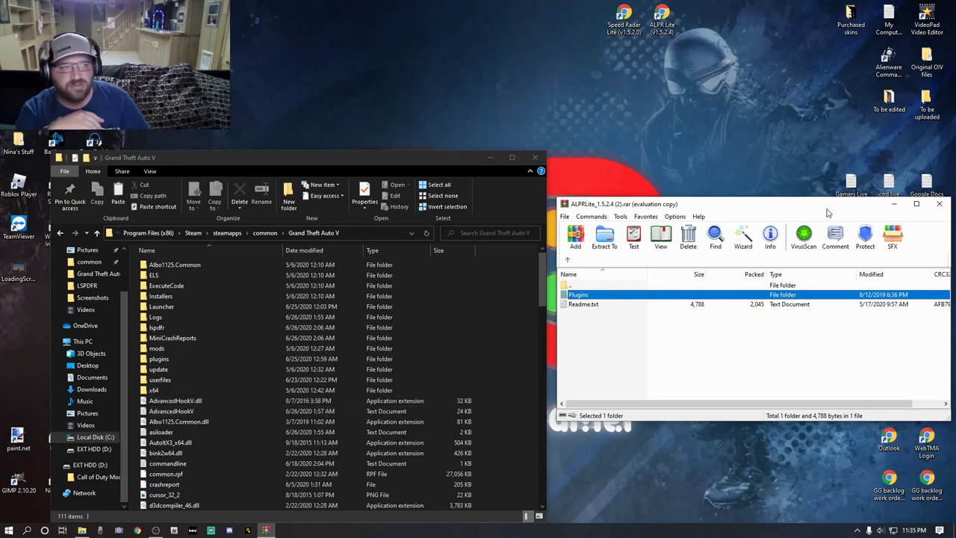
pyautogui.moveTo(829, 208); pyautogui.dragTo(770, 210)
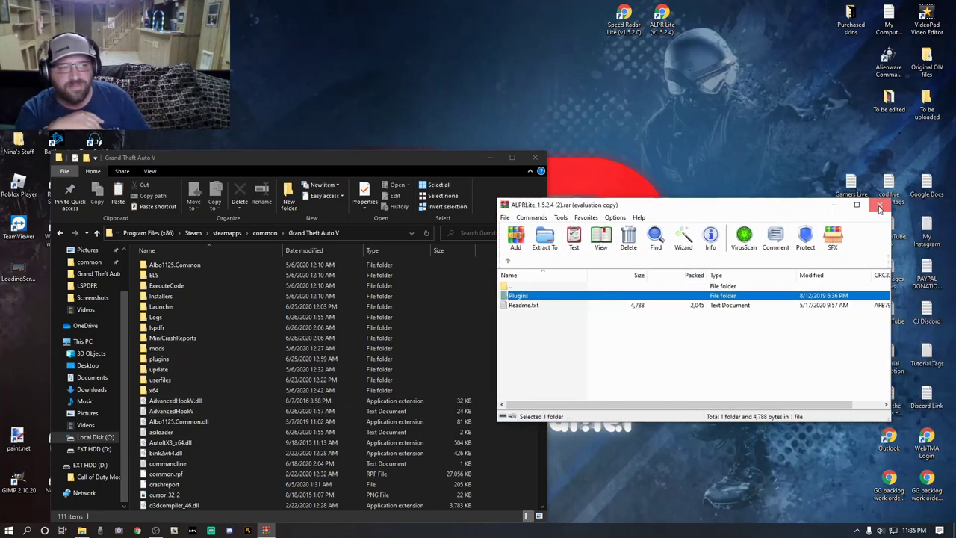
pyautogui.click(880, 206)
# - Move the Grand Theft Auto V window to the middle of the desktop and open its plugins\LSPDFR folder
pyautogui.moveTo(305, 164); pyautogui.dragTo(503, 107)
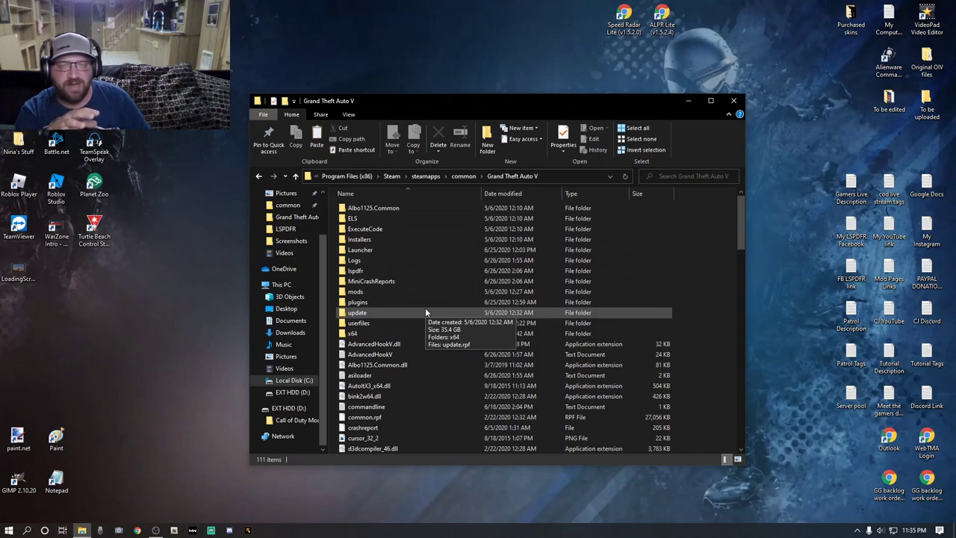
pyautogui.doubleClick(357, 302)
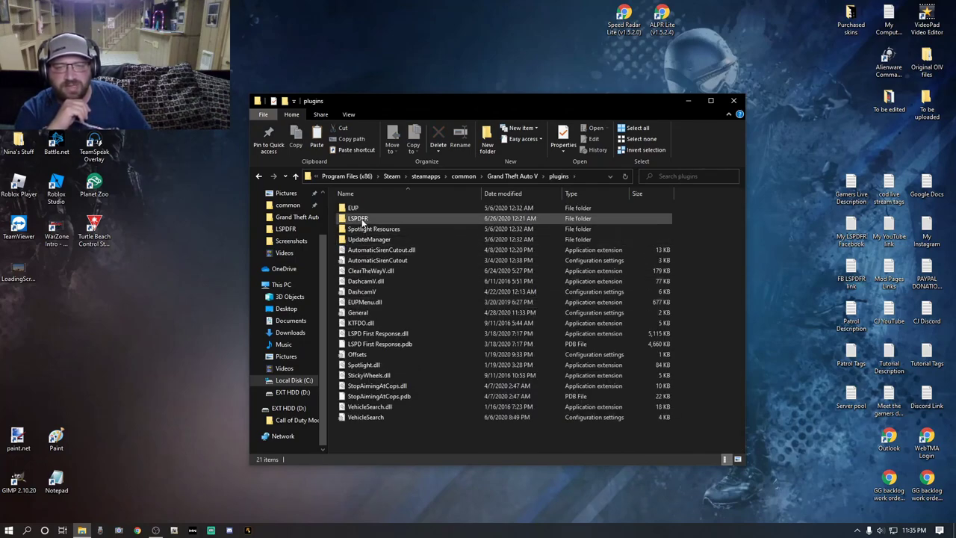
pyautogui.doubleClick(361, 219)
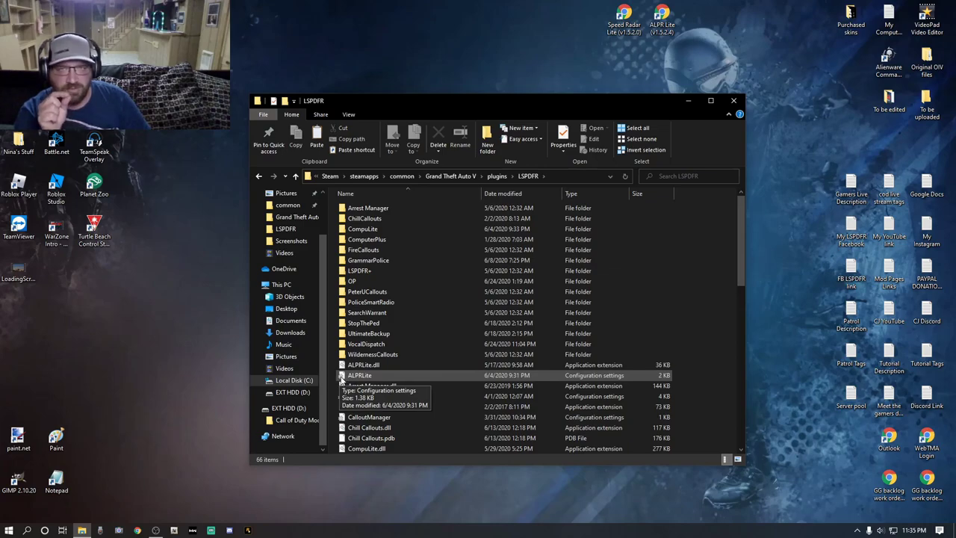
# - Open the ALPRLite configuration file, review its toggle key, hit probabilities, weights, camera and blip settings, and close it without editing
pyautogui.doubleClick(359, 375)
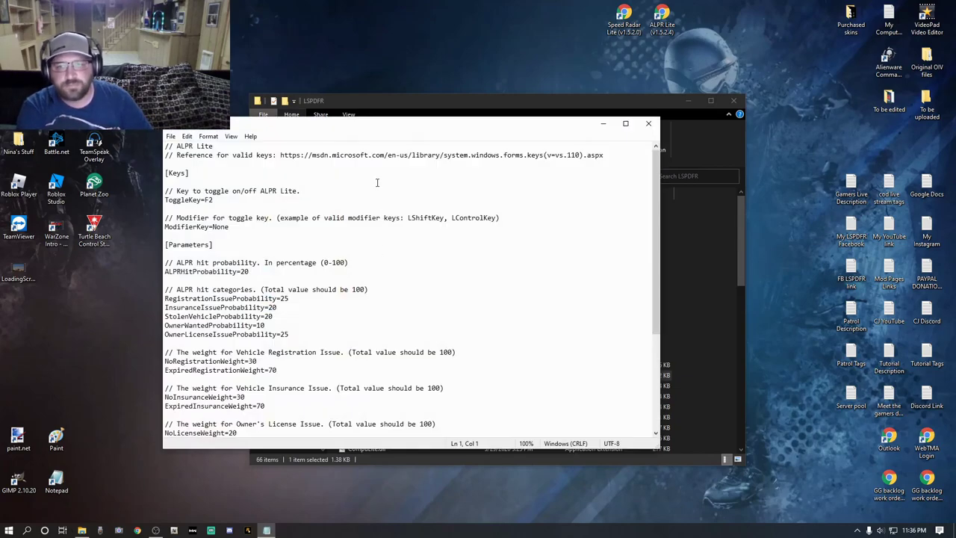
pyautogui.moveTo(400, 127); pyautogui.dragTo(514, 124)
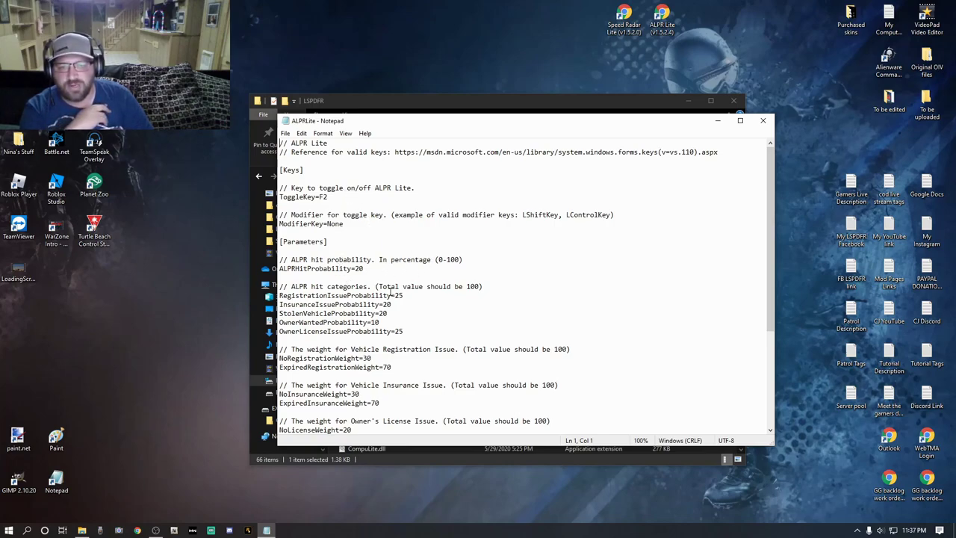
pyautogui.scroll(-1, 384, 292)
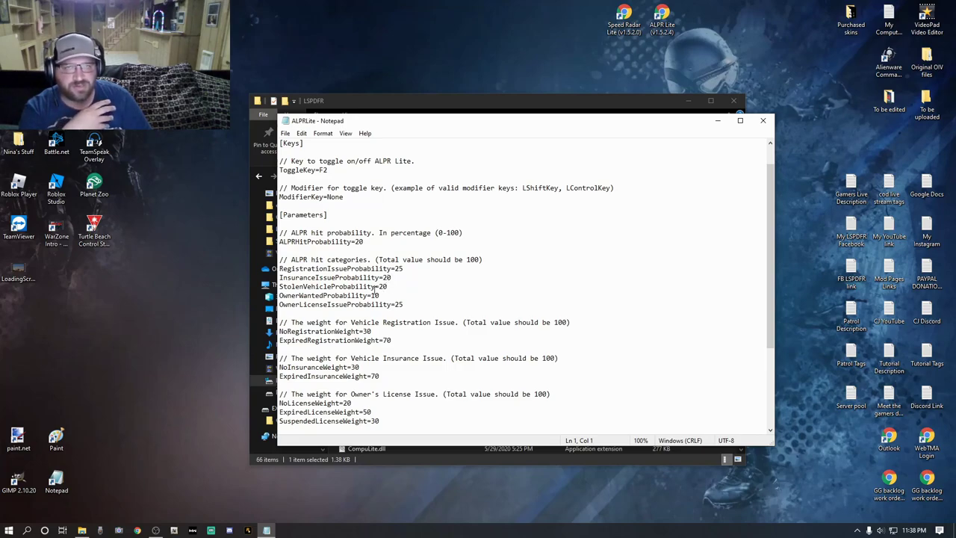
pyautogui.scroll(-5, 391, 277)
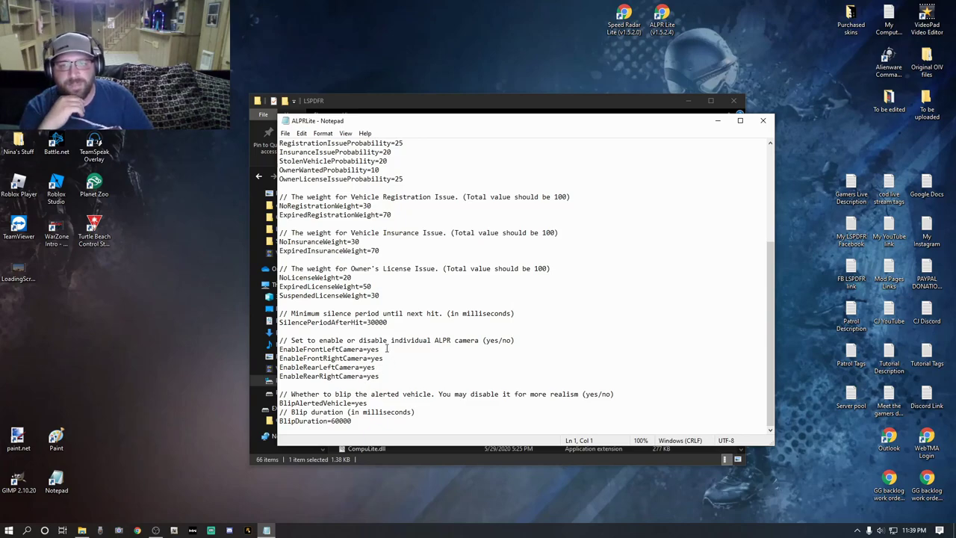
pyautogui.scroll(2, 389, 376)
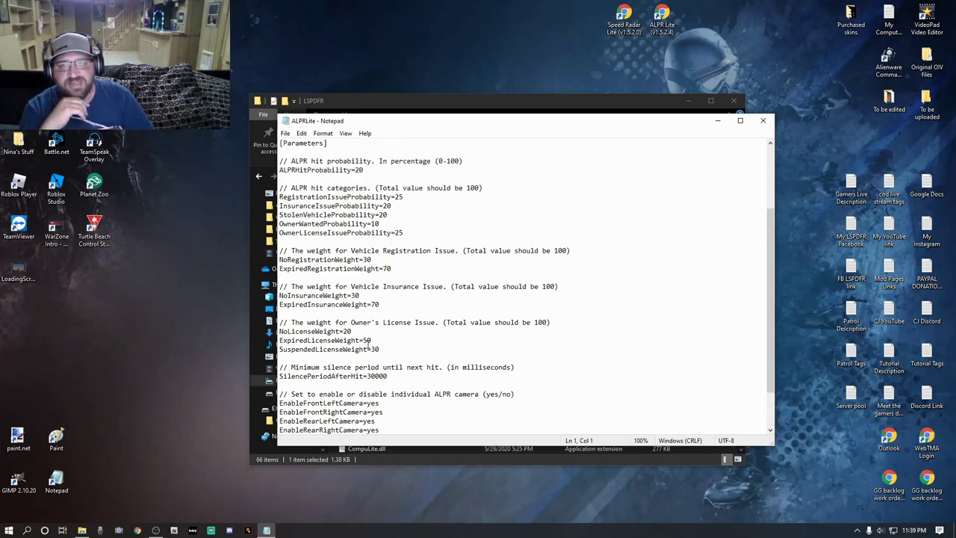
pyautogui.click(284, 133)
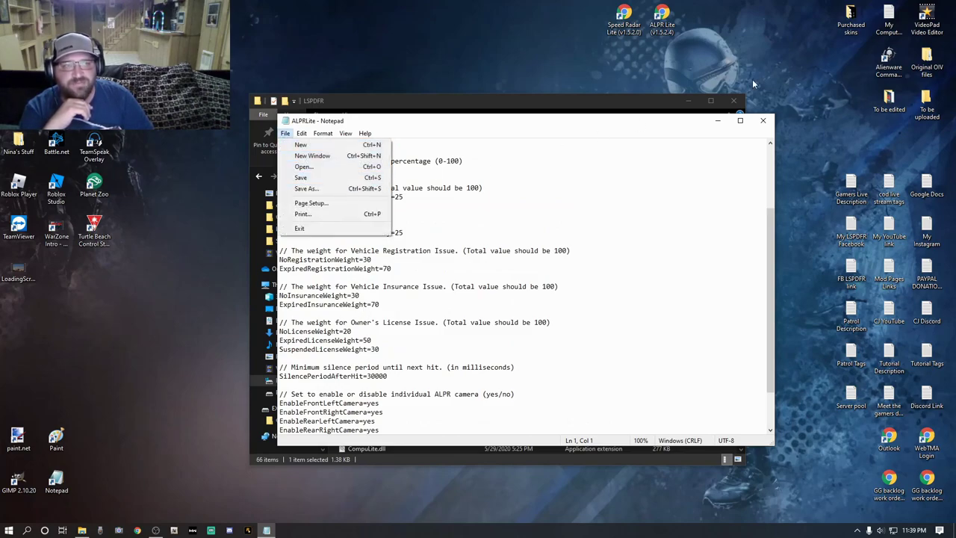
pyautogui.click(763, 122)
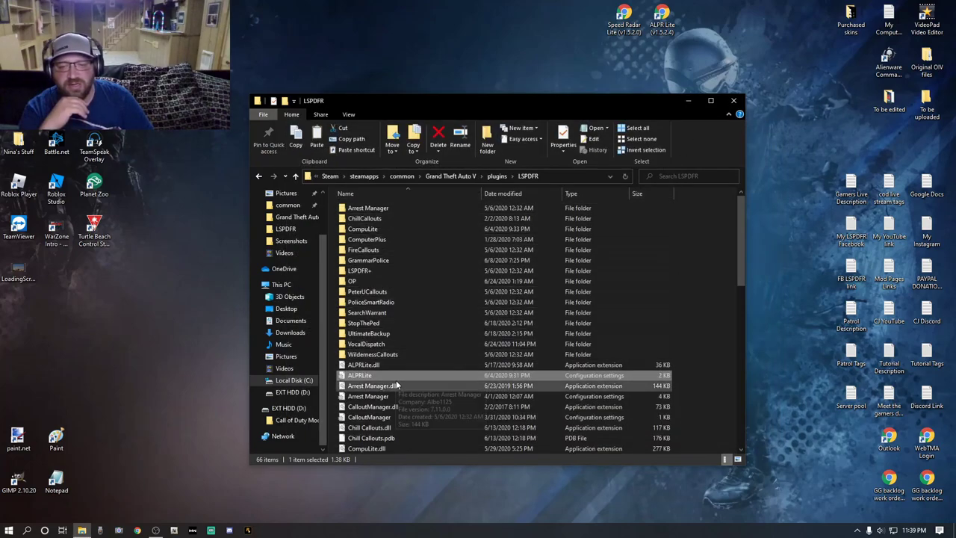
# - Open the SpeedRadarLite configuration file in the LSPDFR folder and review its key, blip, metric, speed threshold and notification settings
pyautogui.scroll(-5, 400, 343)
pyautogui.scroll(-3, 403, 343)
pyautogui.scroll(-1, 403, 343)
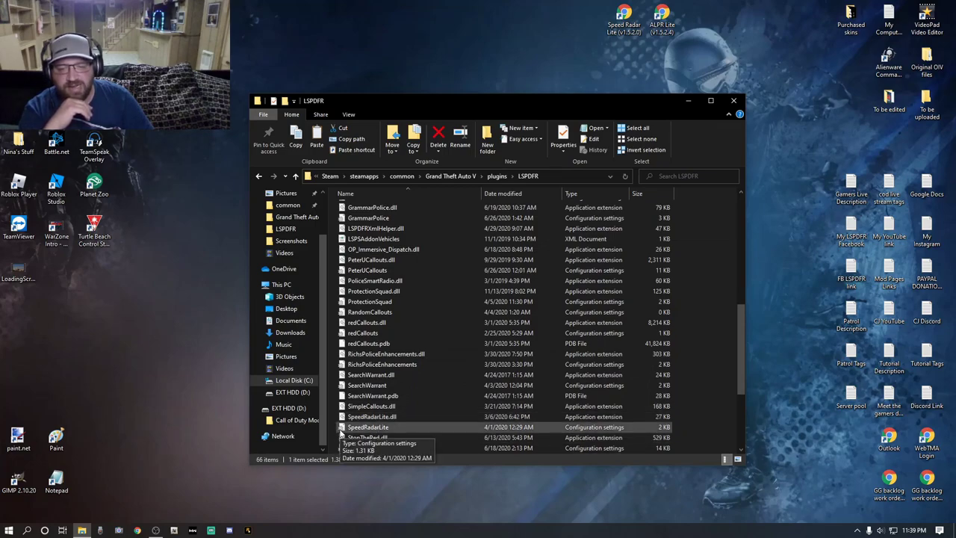
pyautogui.doubleClick(365, 427)
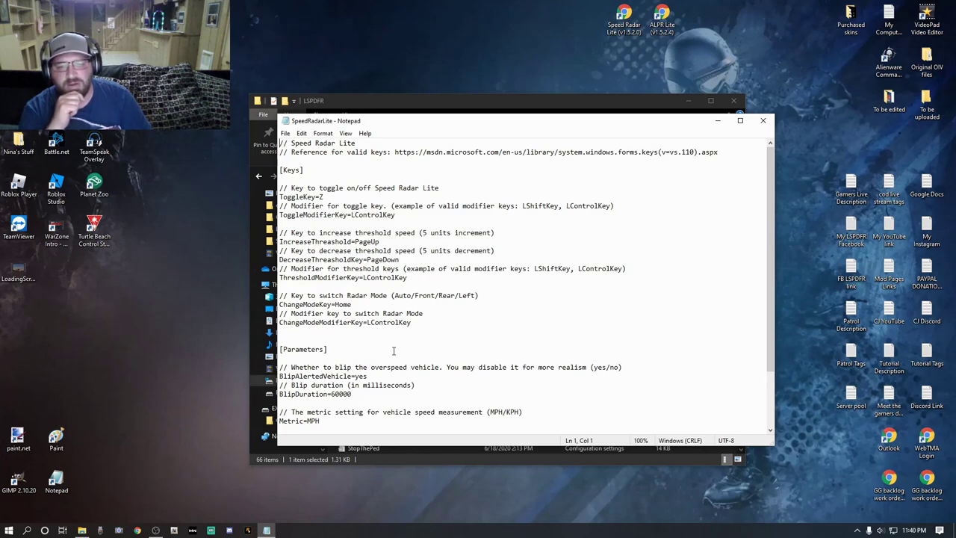
pyautogui.scroll(-2, 393, 351)
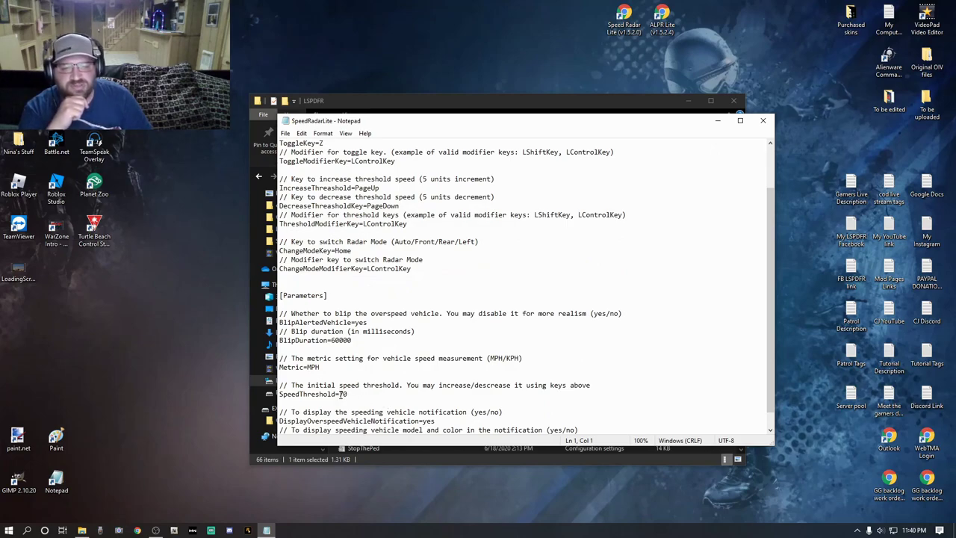
pyautogui.scroll(-1, 371, 389)
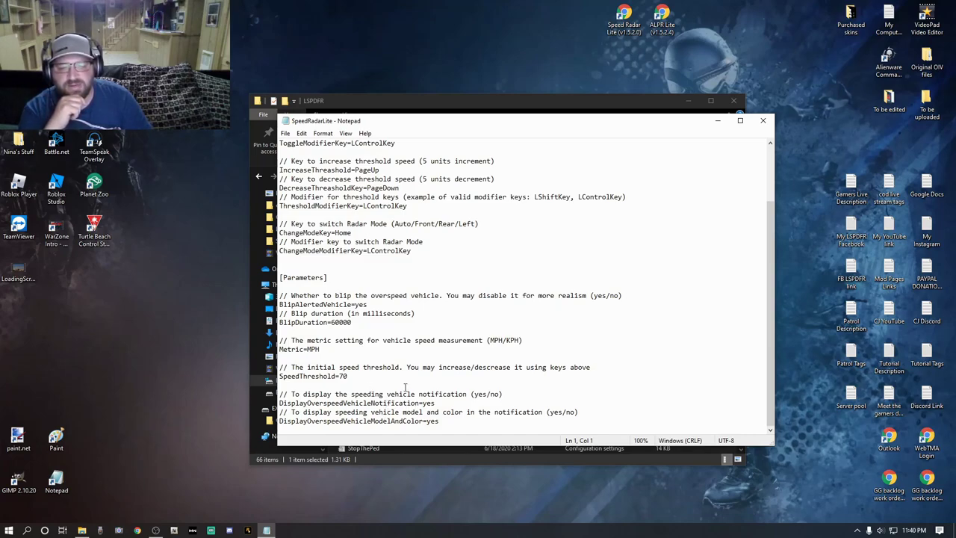
pyautogui.scroll(1, 389, 389)
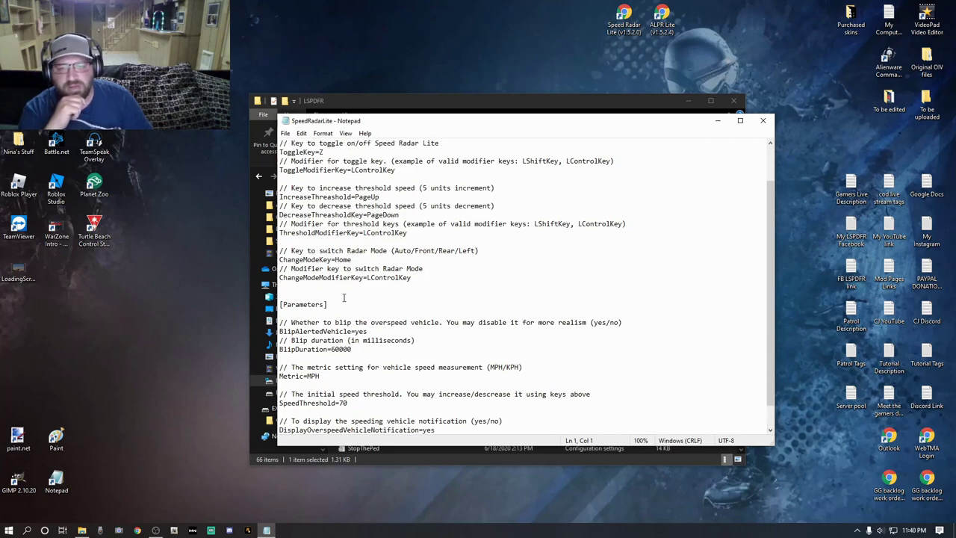
pyautogui.scroll(-1, 352, 321)
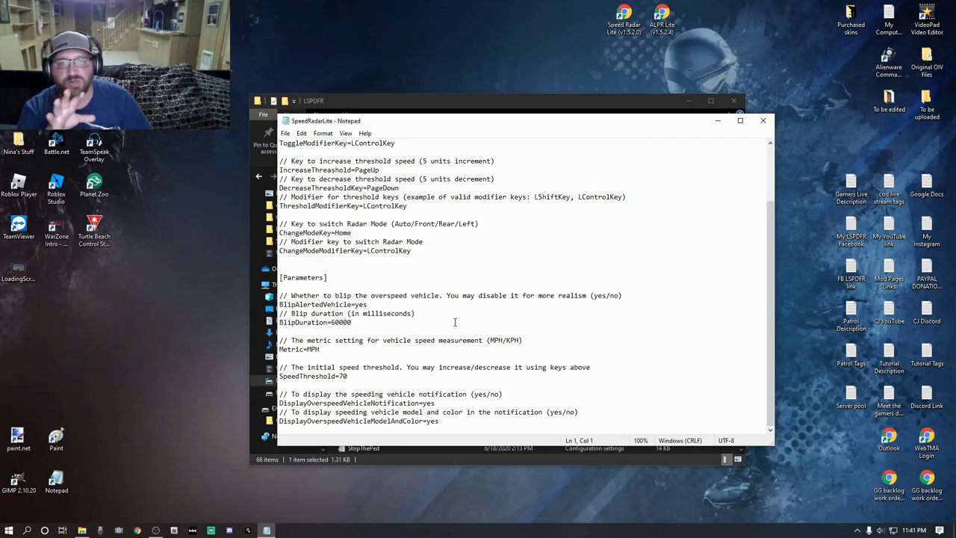
# - Recheck the toggle, threshold and radar mode keys at the start of the SpeedRadarLite file and close it without editing
pyautogui.click(286, 132)
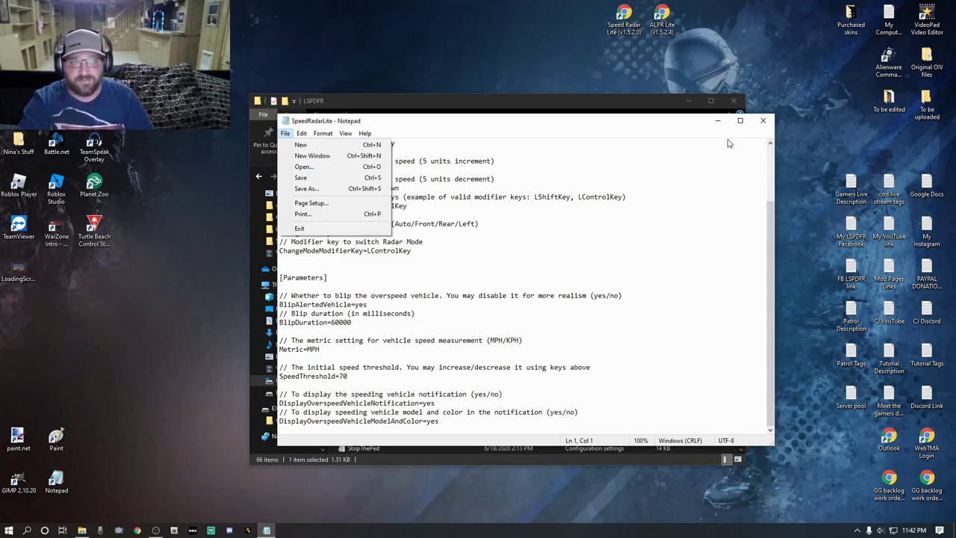
pyautogui.click(620, 137)
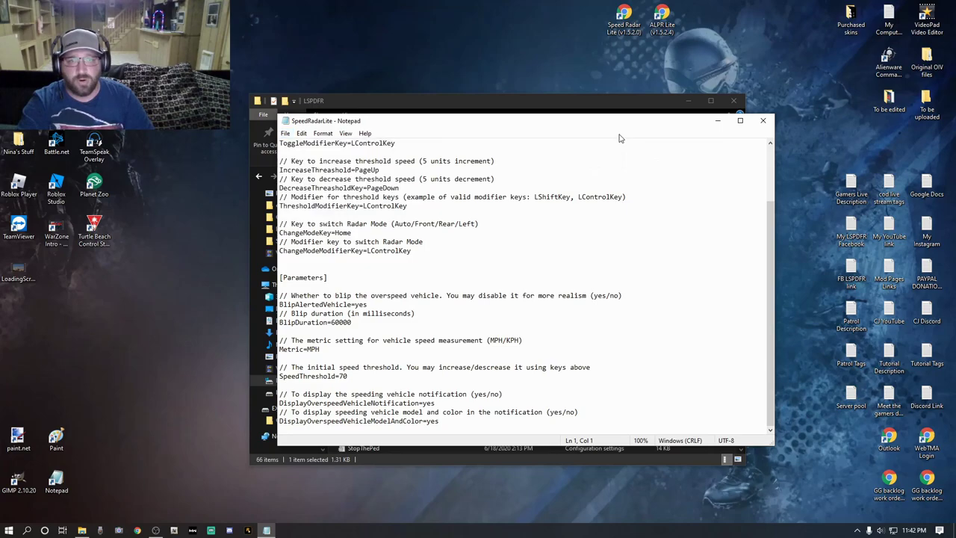
pyautogui.scroll(2, 331, 166)
pyautogui.scroll(1, 332, 166)
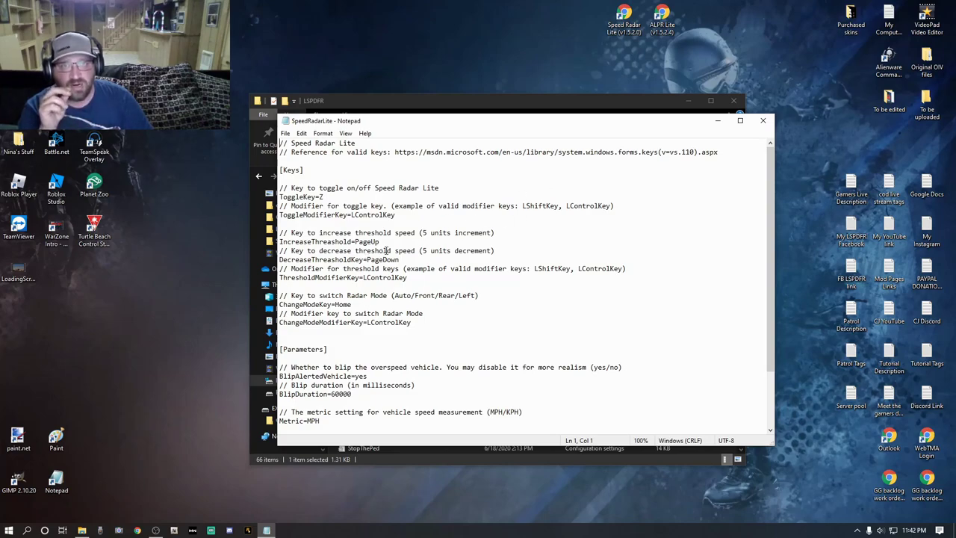
pyautogui.click(763, 123)
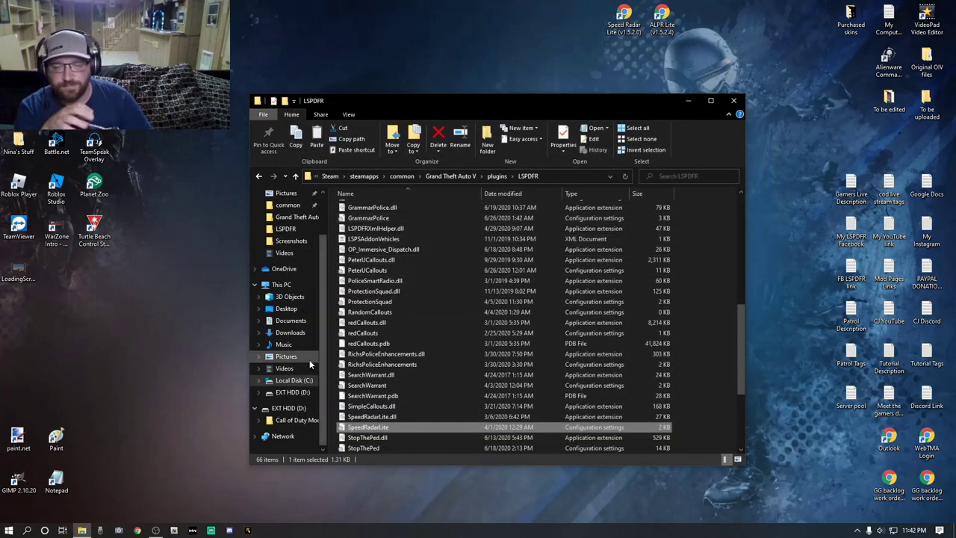
# - Go back to the main Grand Theft Auto V folder and open the trainerv configuration settings file
pyautogui.scroll(1, 412, 331)
pyautogui.scroll(5, 411, 331)
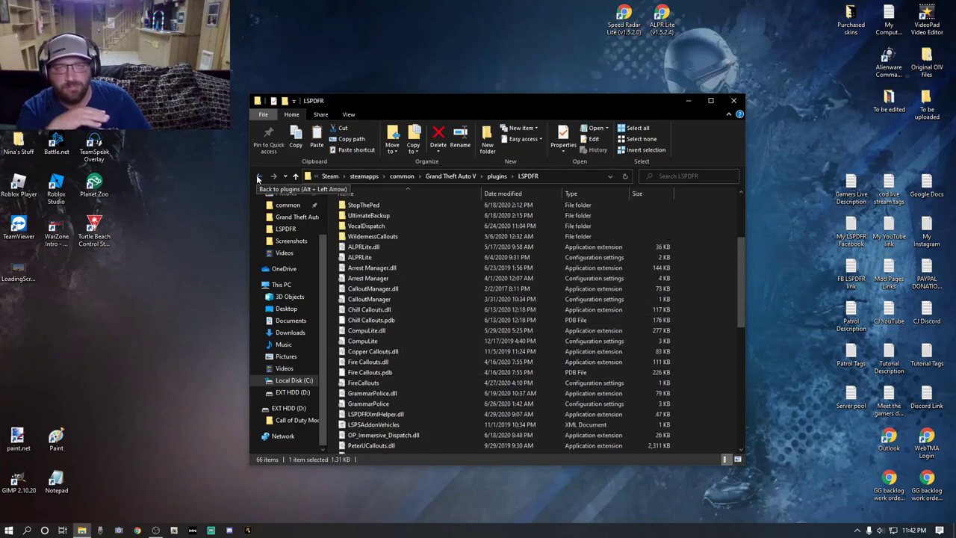
pyautogui.click(259, 177)
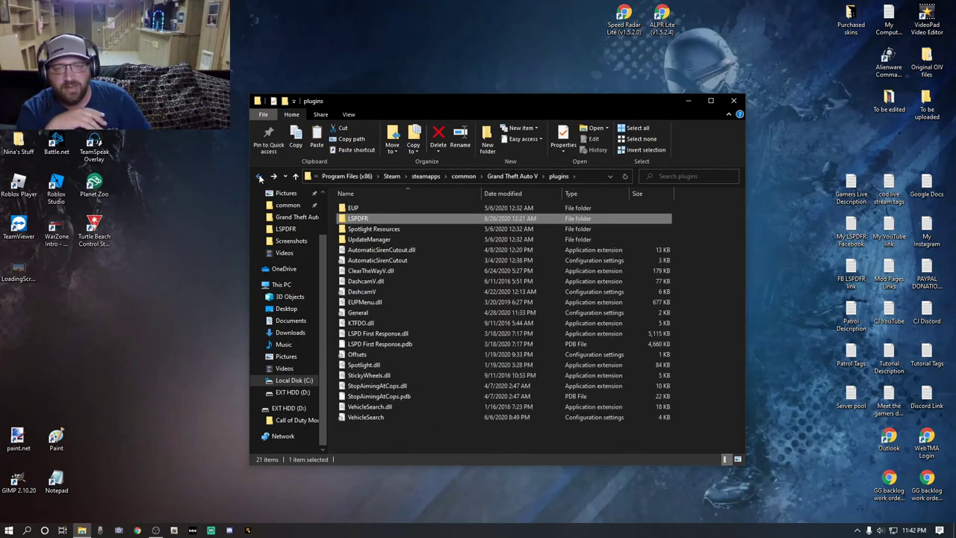
pyautogui.click(259, 177)
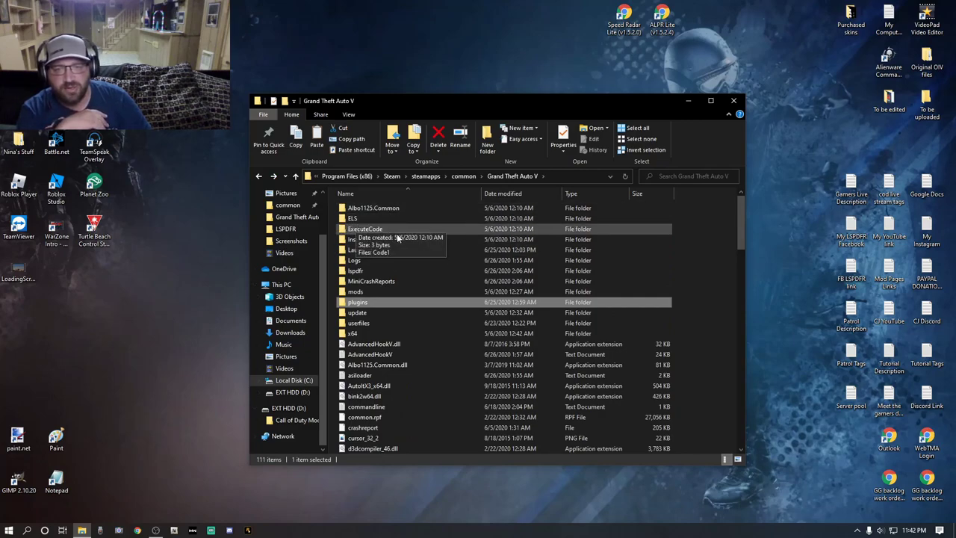
pyautogui.scroll(-4, 430, 290)
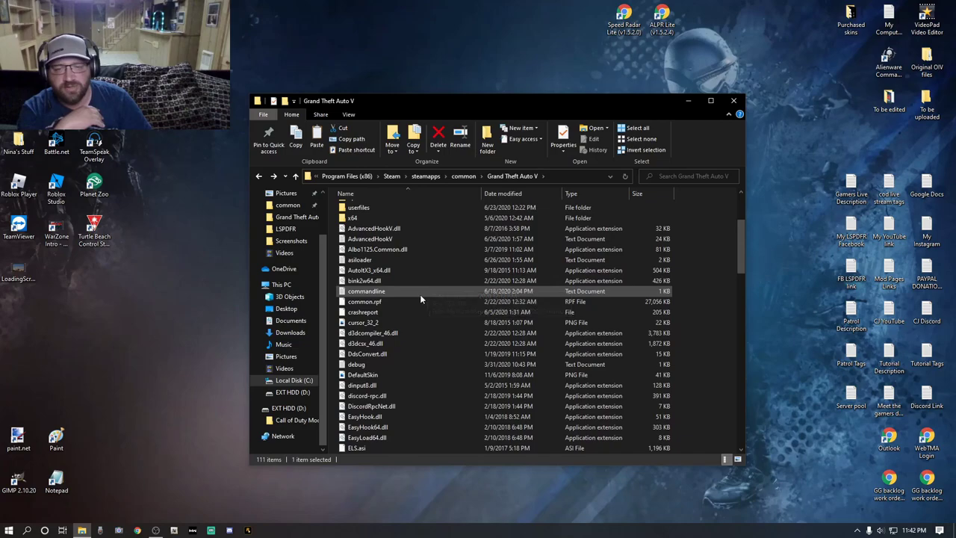
pyautogui.scroll(-16, 416, 301)
pyautogui.scroll(-5, 413, 301)
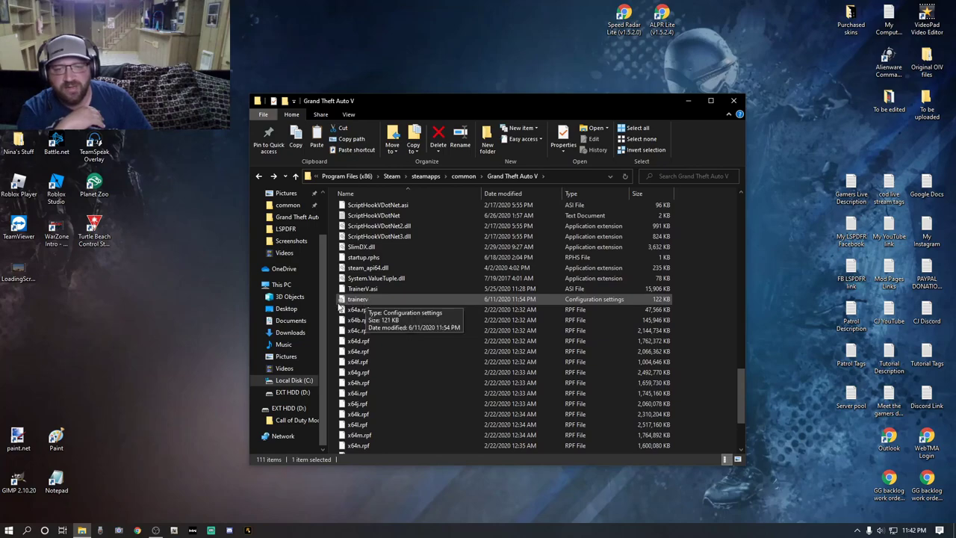
pyautogui.doubleClick(357, 300)
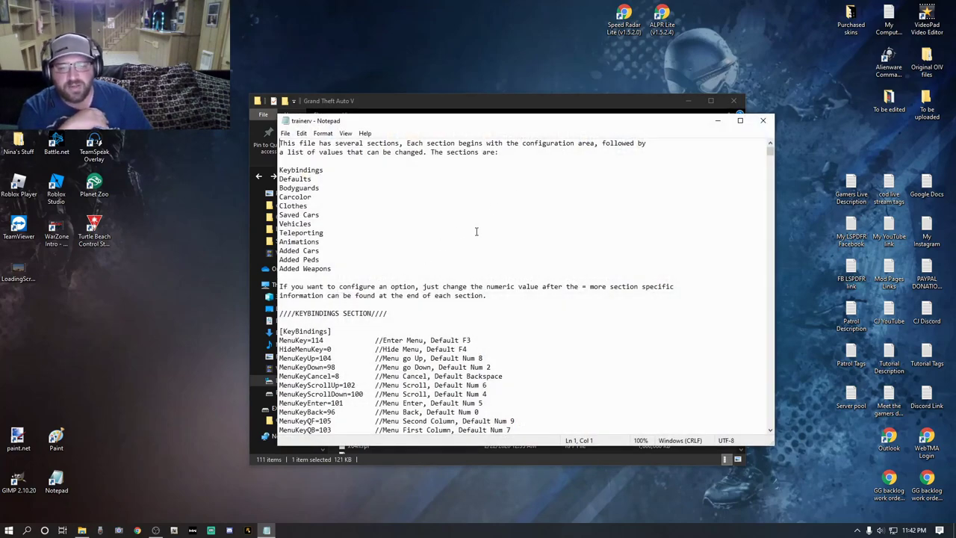
# - Look through the trainerv keybindings for the one that defaults to Pageup and highlight the SpawnADriverKey comment
pyautogui.scroll(-6, 476, 231)
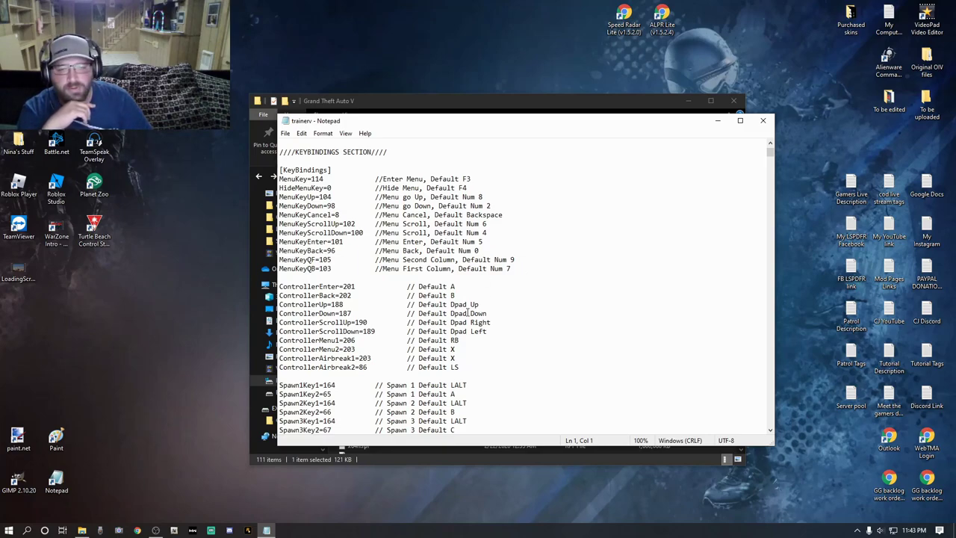
pyautogui.scroll(-3, 468, 313)
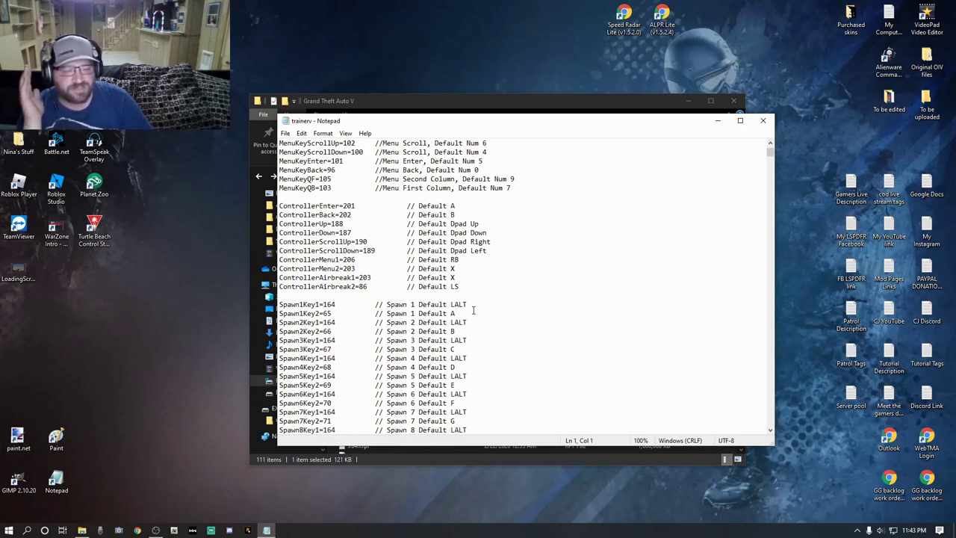
pyautogui.scroll(-7, 456, 309)
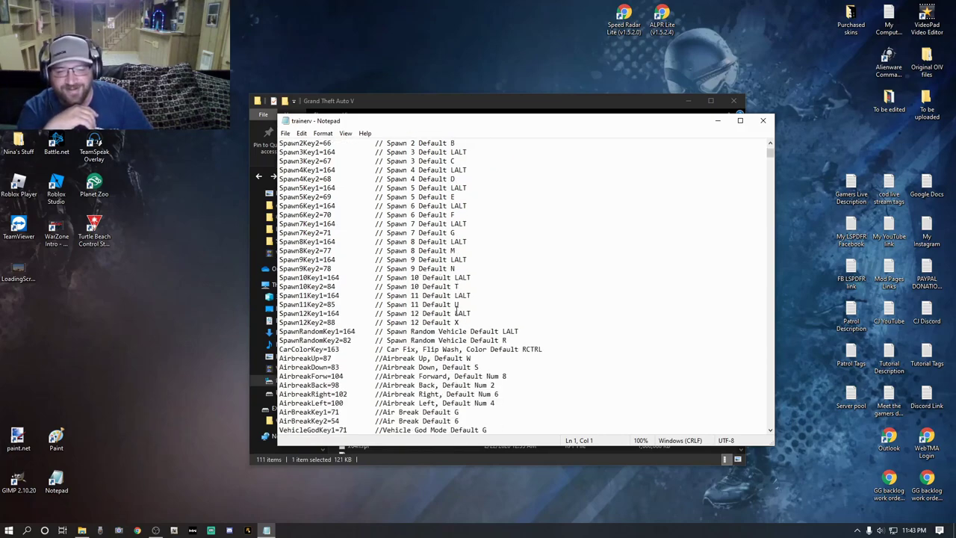
pyautogui.scroll(-2, 458, 305)
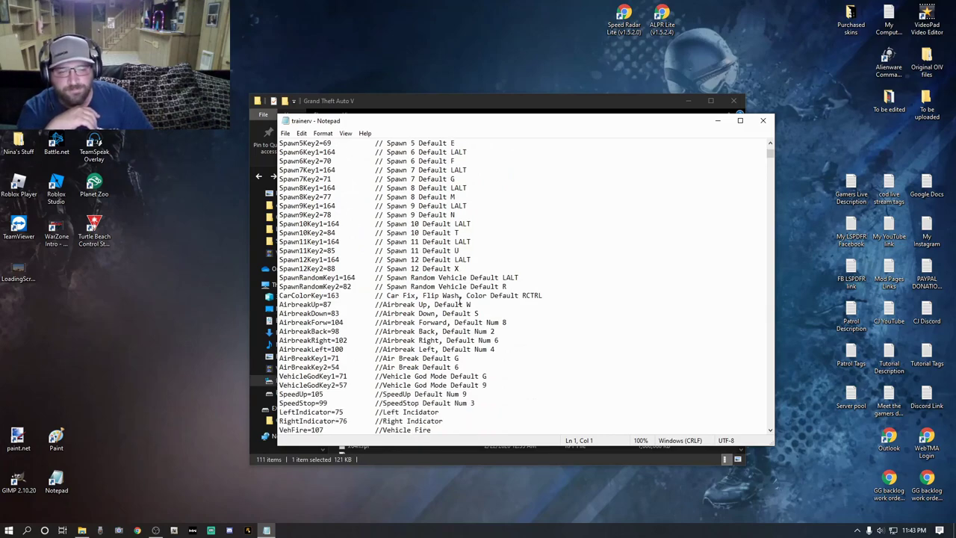
pyautogui.scroll(-2, 459, 302)
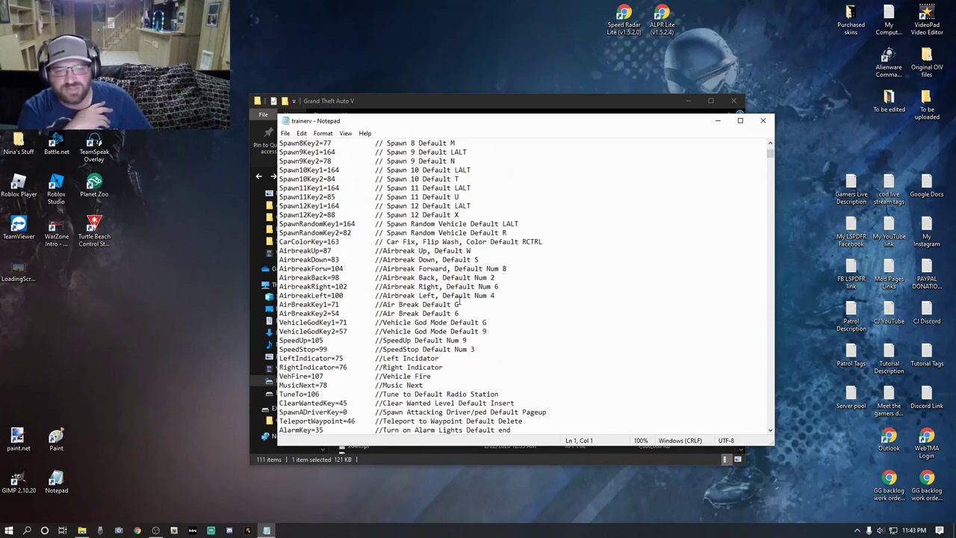
pyautogui.scroll(-4, 437, 336)
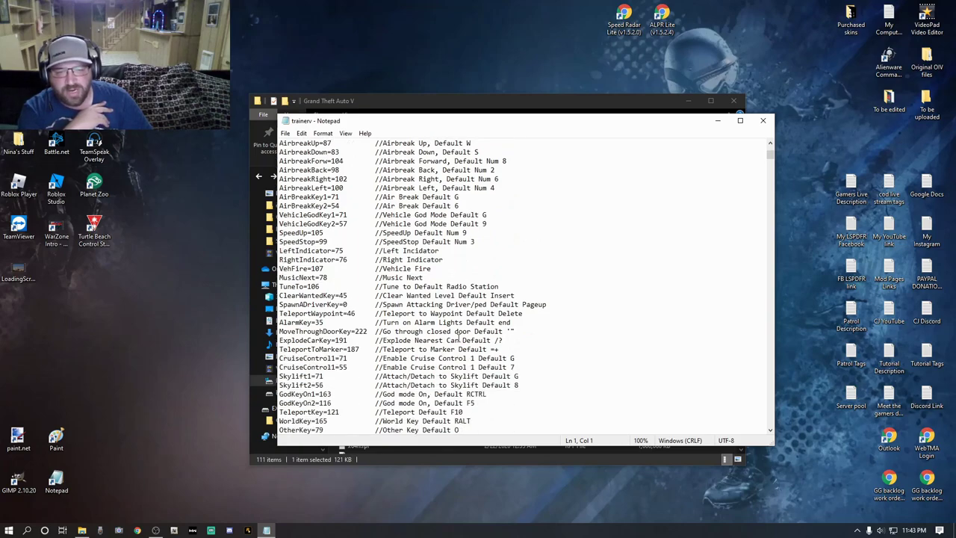
pyautogui.moveTo(374, 305); pyautogui.dragTo(548, 304)
# - Review the KeyBindings section from its beginning and place the text cursor right after the SpawnADriverKey value
pyautogui.scroll(15, 568, 324)
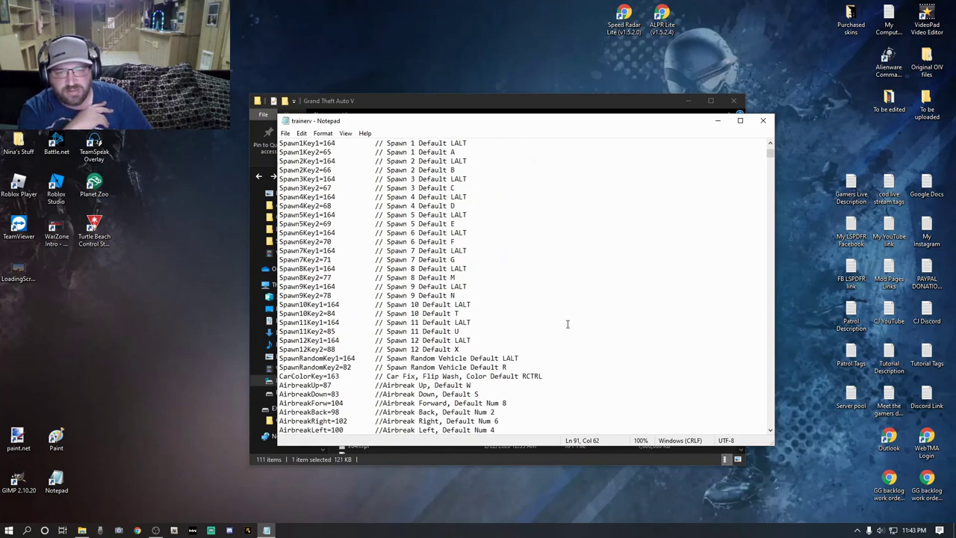
pyautogui.scroll(4, 567, 324)
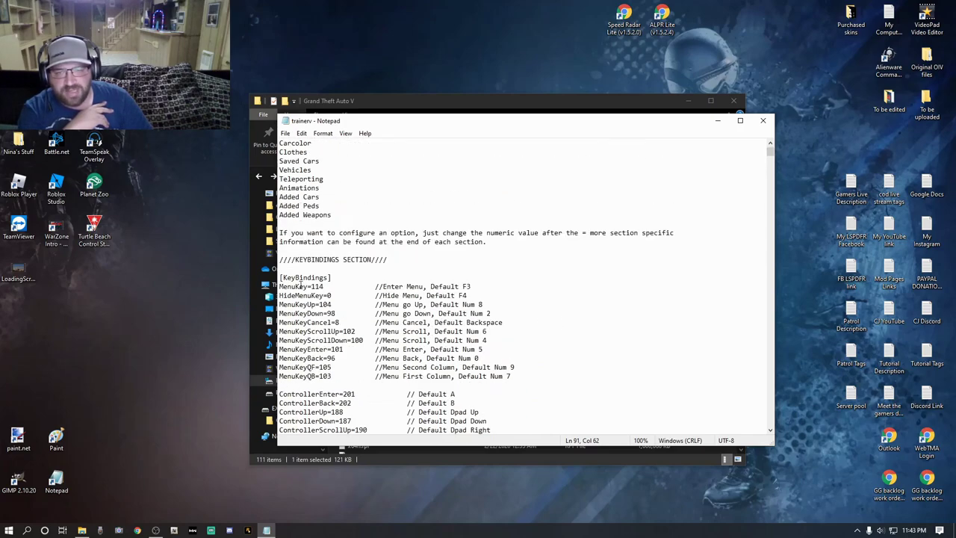
pyautogui.scroll(-4, 315, 301)
pyautogui.scroll(-2, 313, 298)
pyautogui.scroll(-3, 303, 296)
pyautogui.scroll(-3, 303, 296)
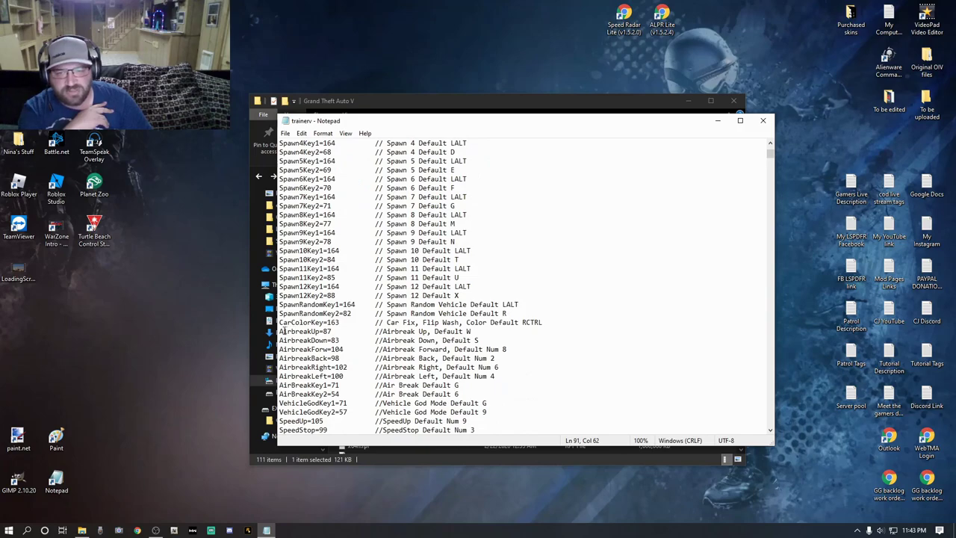
pyautogui.scroll(-1, 300, 337)
pyautogui.scroll(-2, 353, 368)
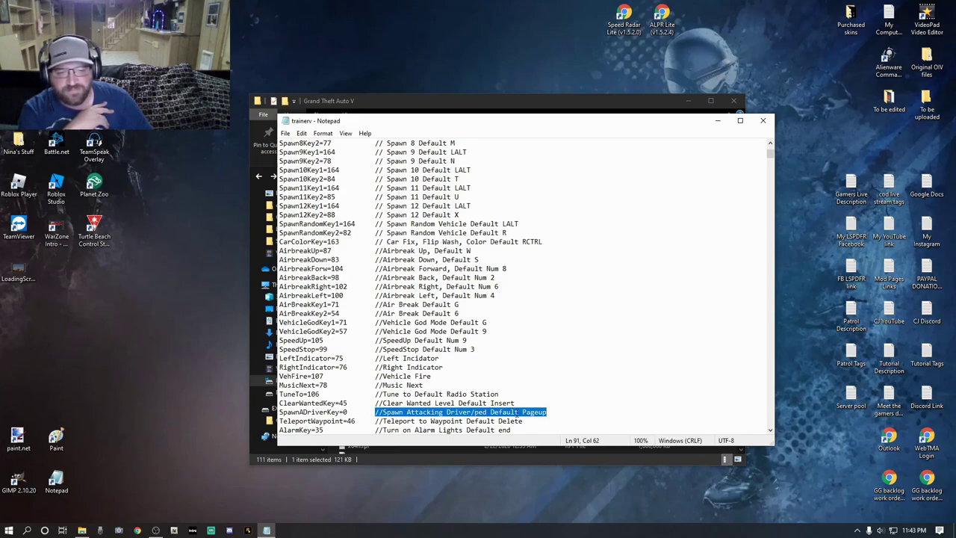
pyautogui.scroll(-2, 519, 404)
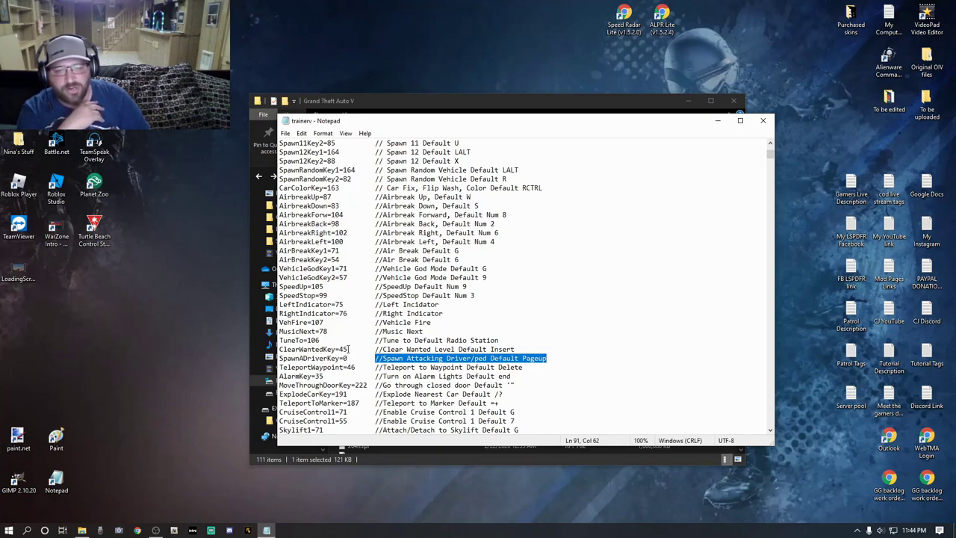
pyautogui.click(351, 358)
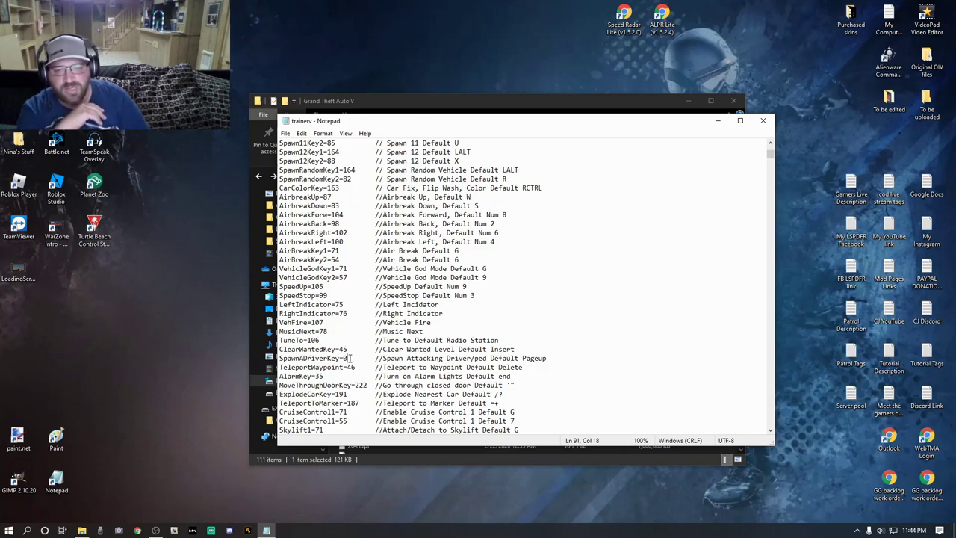
# - Try 23 as the SpawnADriverKey value, put it back to 0 and close the trainerv file without saving
pyautogui.press('BackSpace')
pyautogui.write('23')
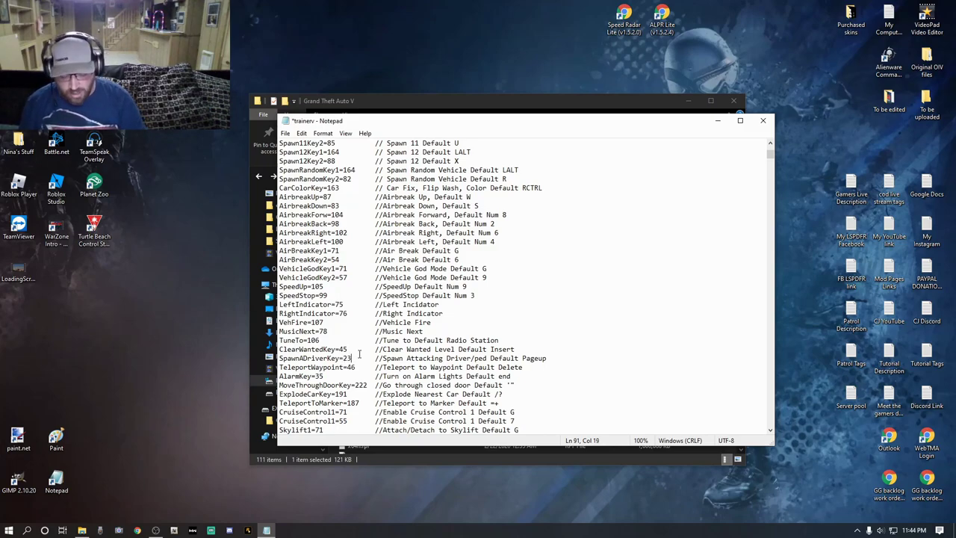
pyautogui.write('0-')
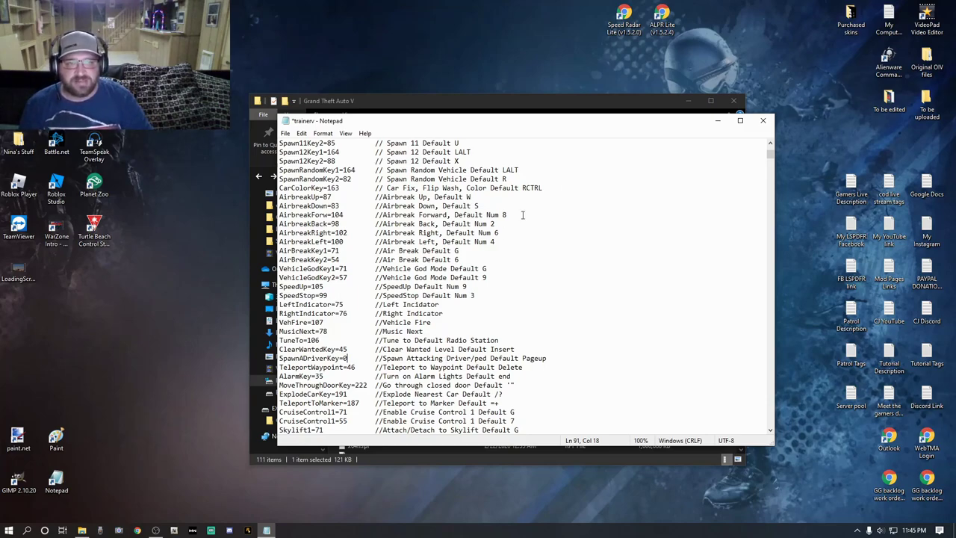
pyautogui.click(762, 121)
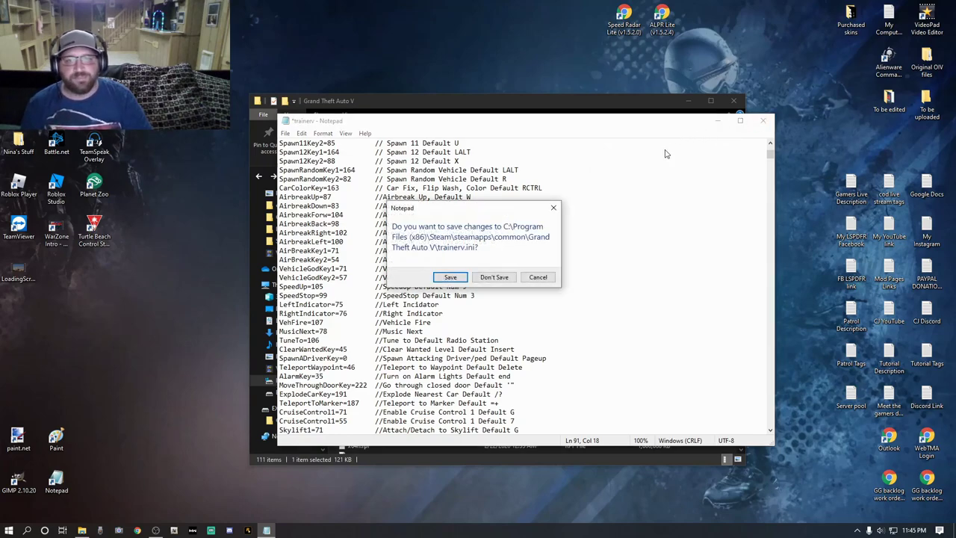
pyautogui.click(502, 279)
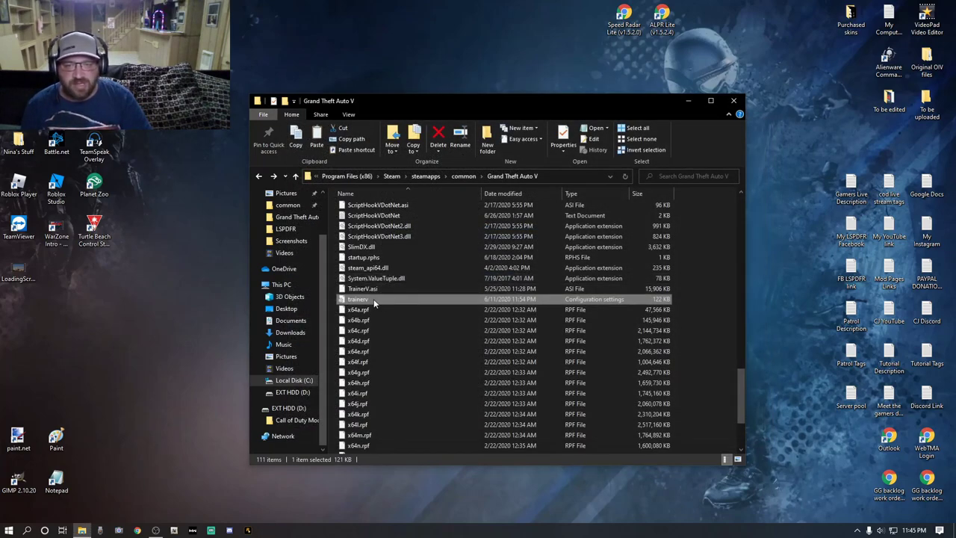
# - Reopen the trainerv configuration file and look through the table of key codes below the keybindings
pyautogui.doubleClick(374, 299)
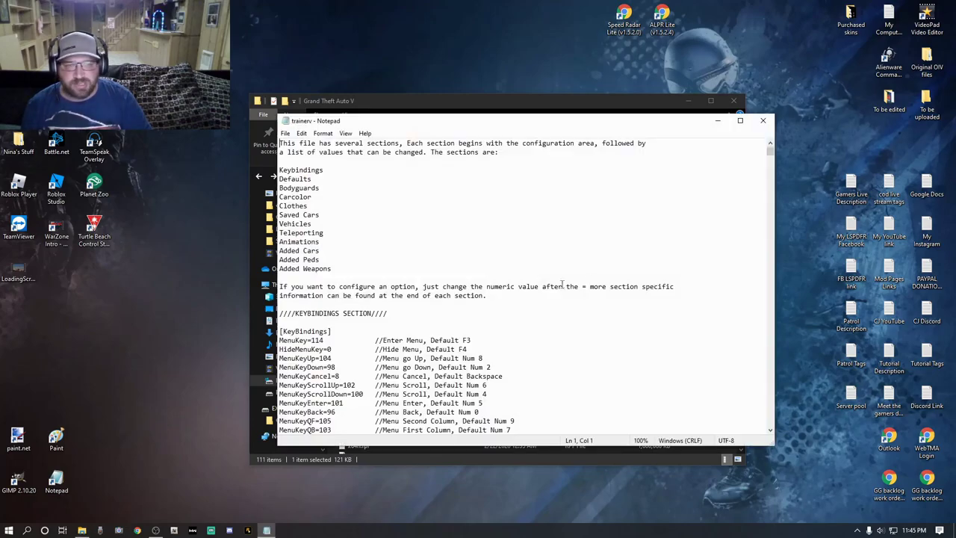
pyautogui.moveTo(771, 153)
pyautogui.mouseDown()
pyautogui.moveTo(771, 170)
pyautogui.moveTo(772, 159)
pyautogui.mouseUp()
pyautogui.scroll(-20, 507, 272)
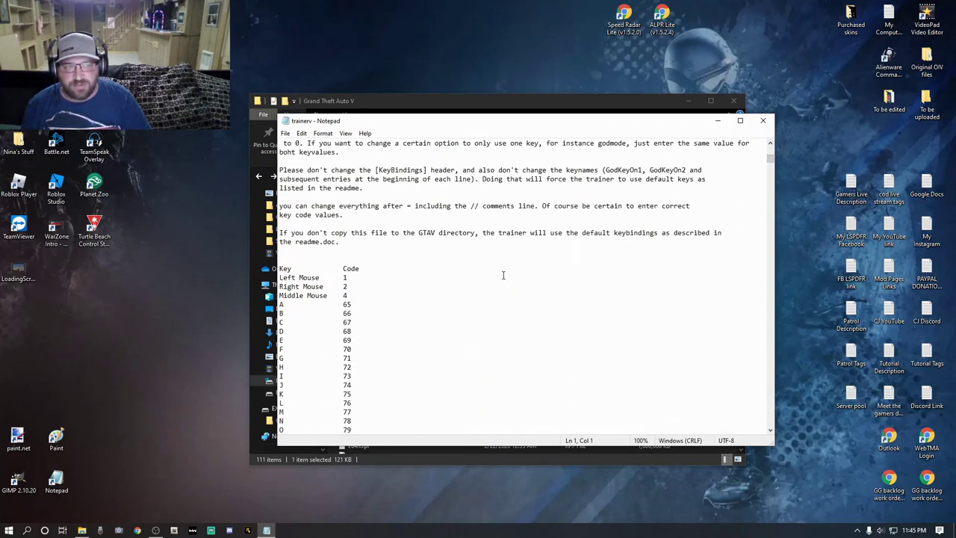
pyautogui.scroll(-5, 502, 275)
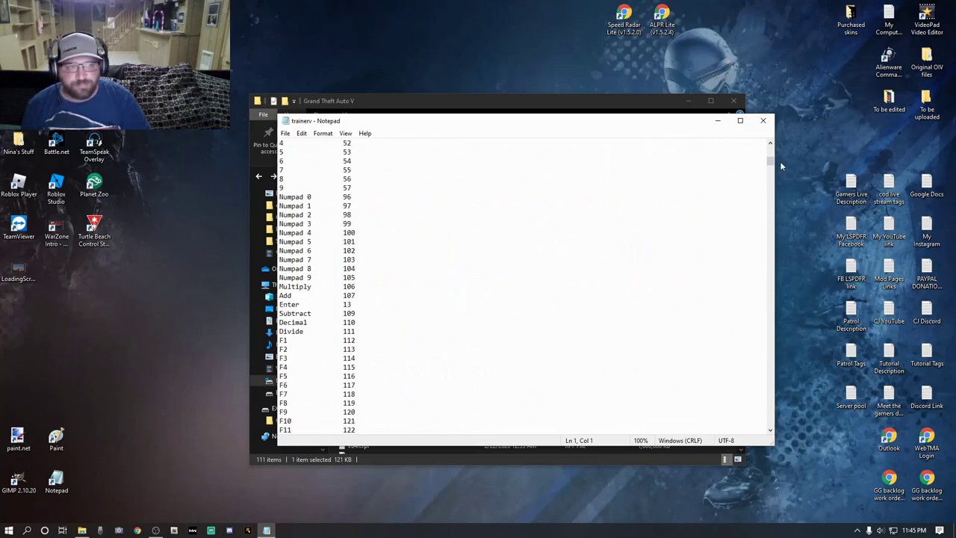
# - Go back to the KeyBindings section and check its entries from MenuKey through SpawnADriverKey and AddWayPoint
pyautogui.moveTo(771, 163); pyautogui.dragTo(772, 152)
pyautogui.scroll(-20, 580, 286)
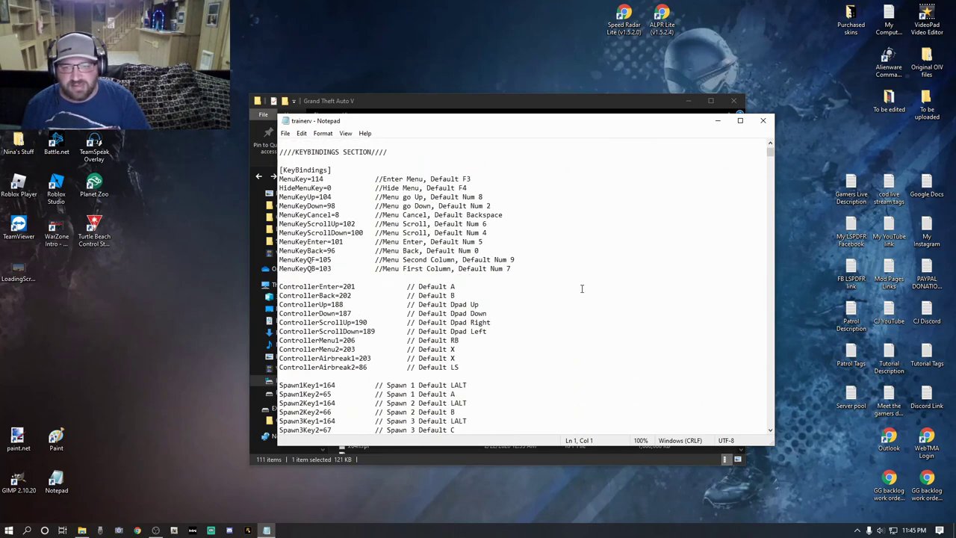
pyautogui.scroll(-4, 562, 324)
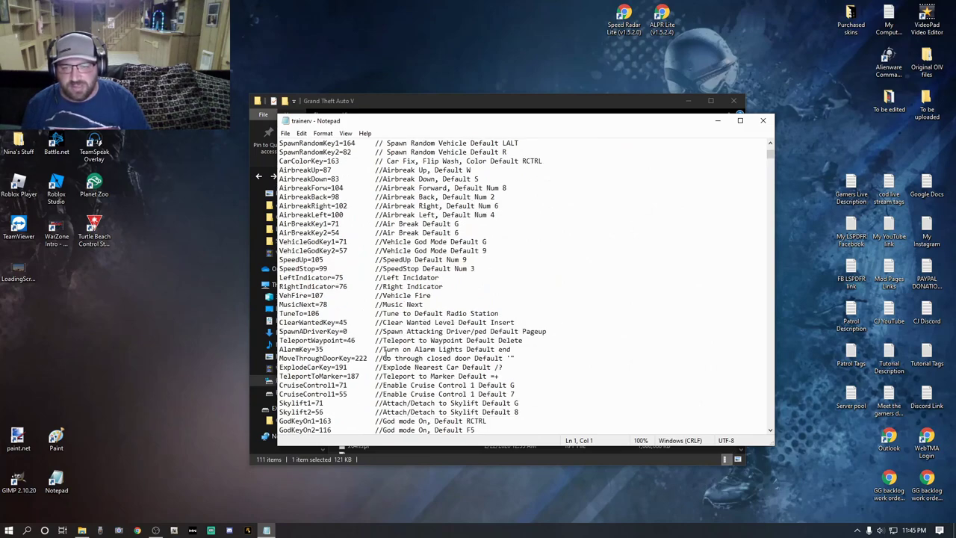
pyautogui.scroll(-6, 430, 356)
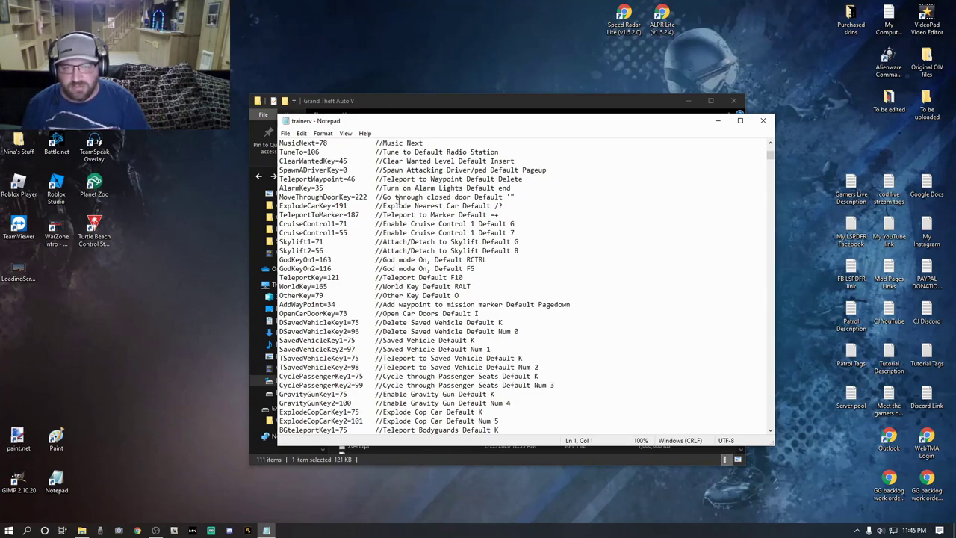
# - Close the trainerv file and the Grand Theft Auto V folder window
pyautogui.click(762, 120)
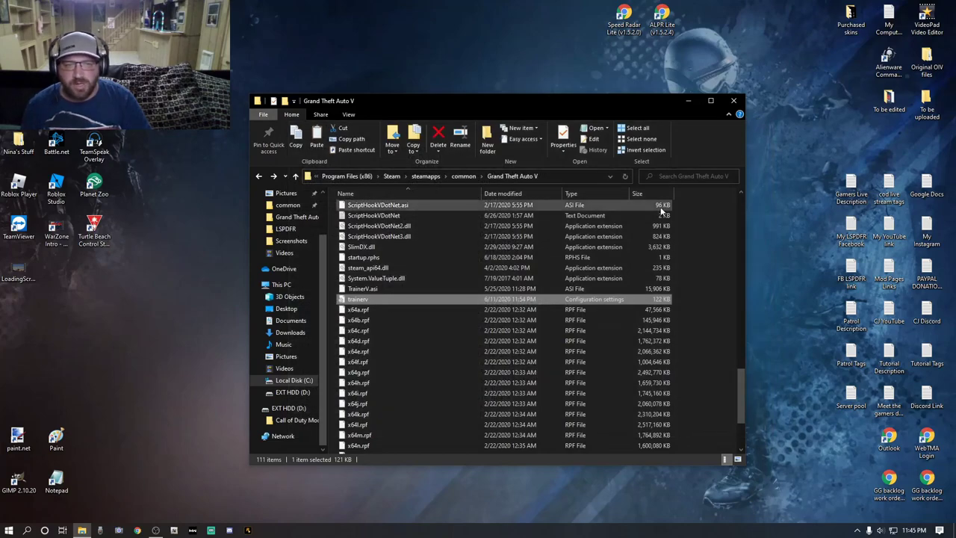
pyautogui.click(626, 176)
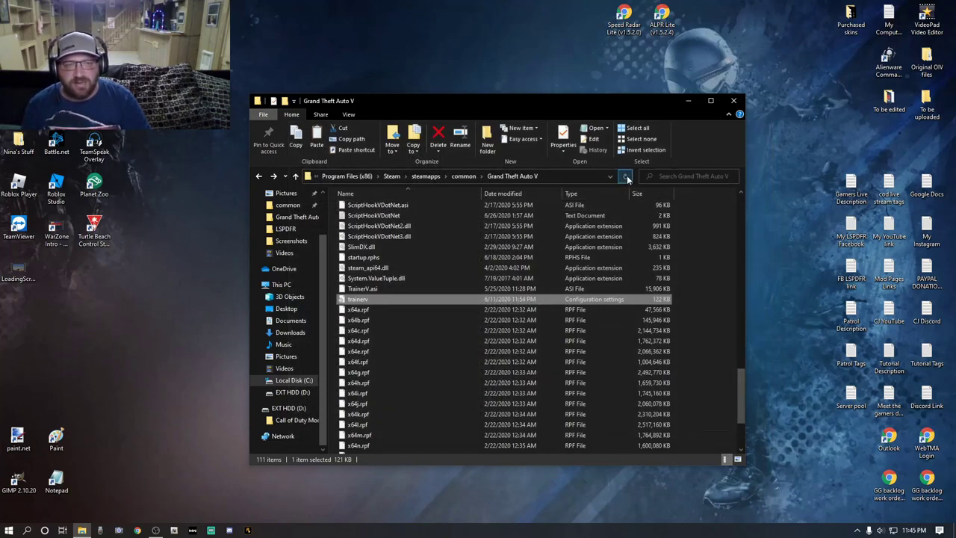
pyautogui.click(731, 102)
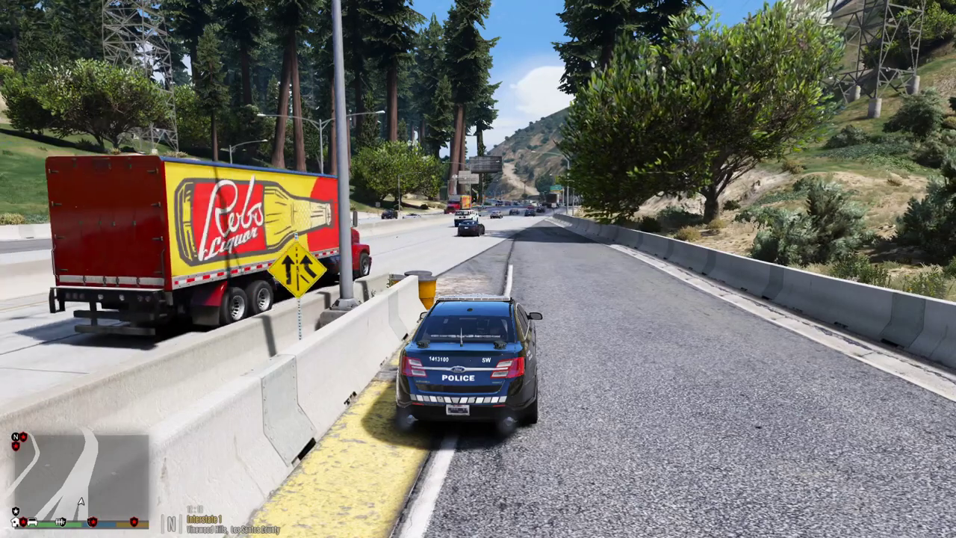
# - Switch to Grand Theft Auto V and activate Speed Radar Lite in the police car parked beside the interstate
pyautogui.press('F5')
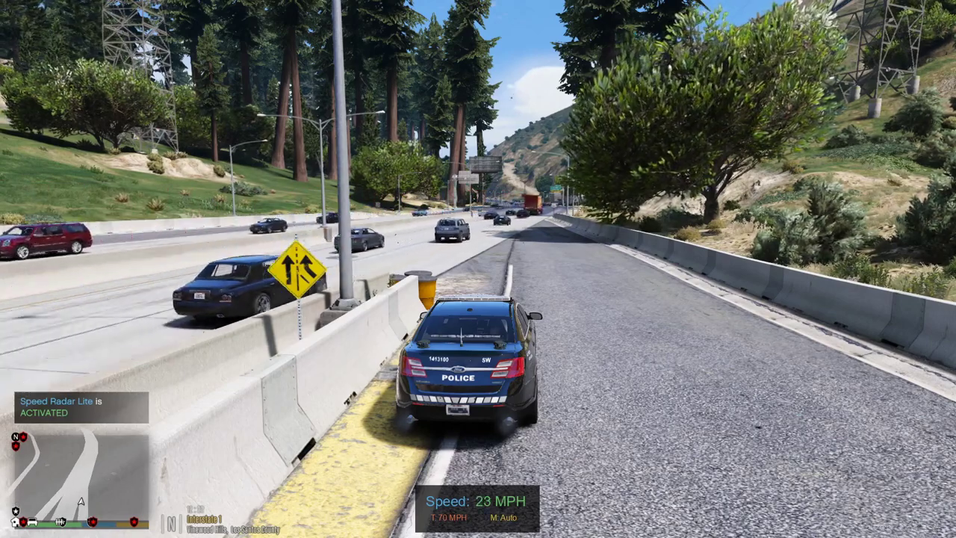
pyautogui.moveTo(477, 269)
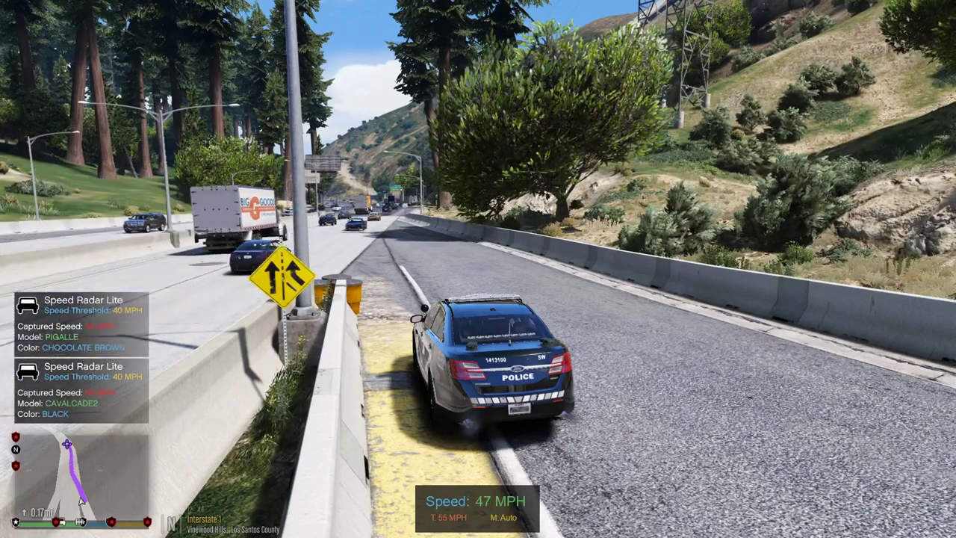
# - View the map in the game's pause menu and return to the police car
pyautogui.press('p')
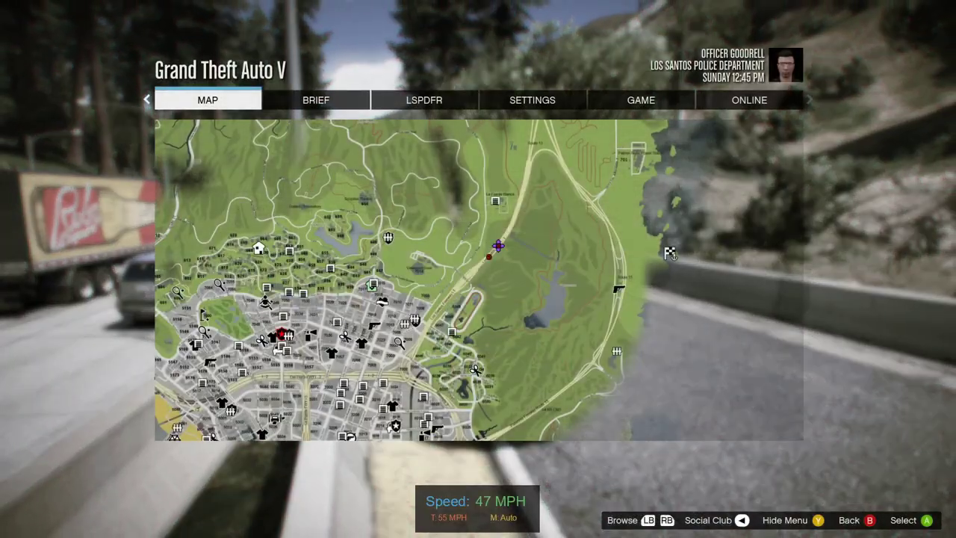
pyautogui.press('Escape')
pyautogui.press('Escape')
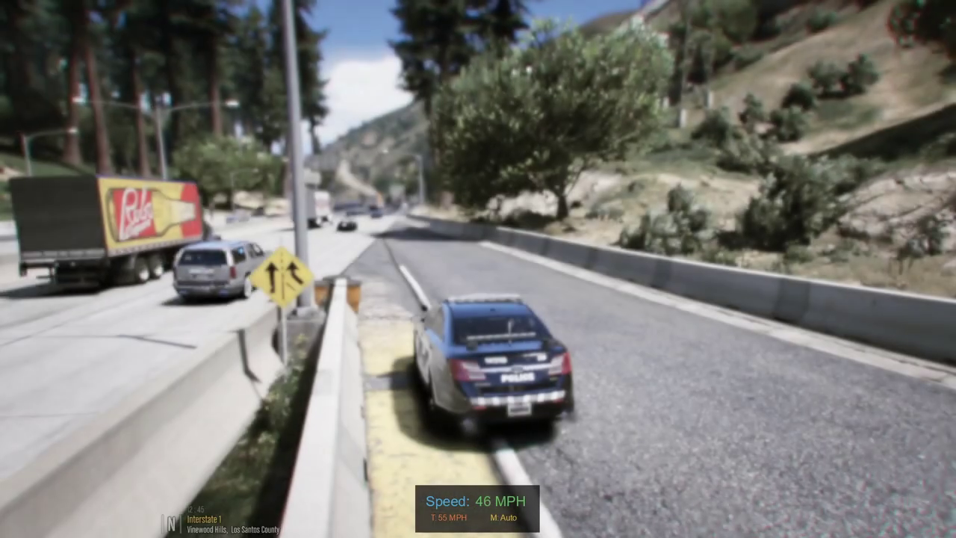